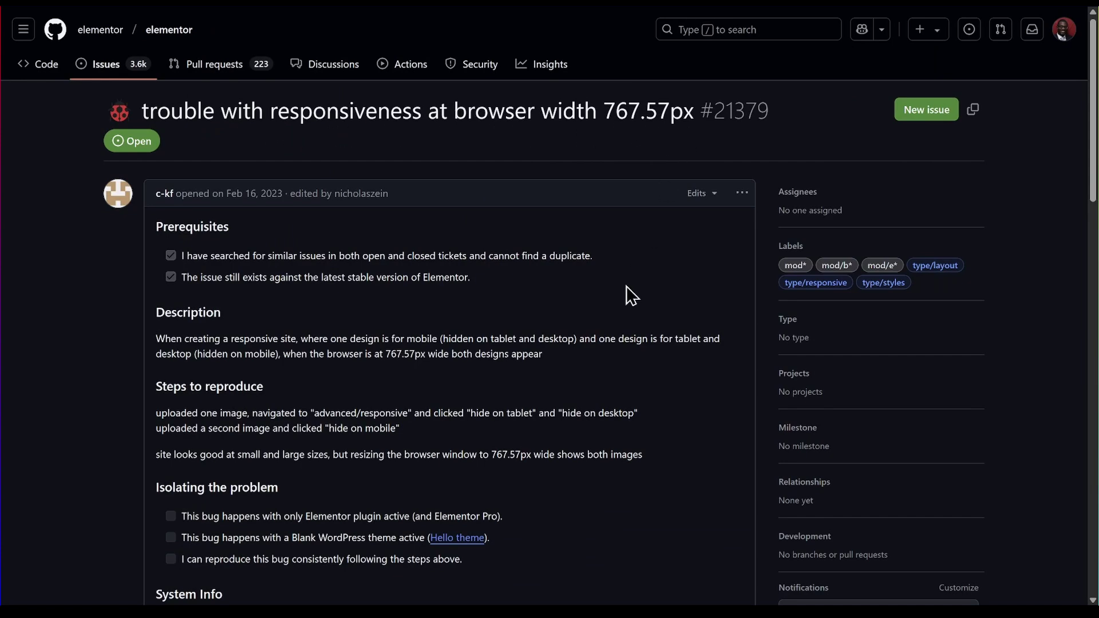
Scroll GitHub to issue #24196, 'Elementor and Elementor Pro Breakpoint Issues at 767 px'
scroll(626, 286, down, 12)
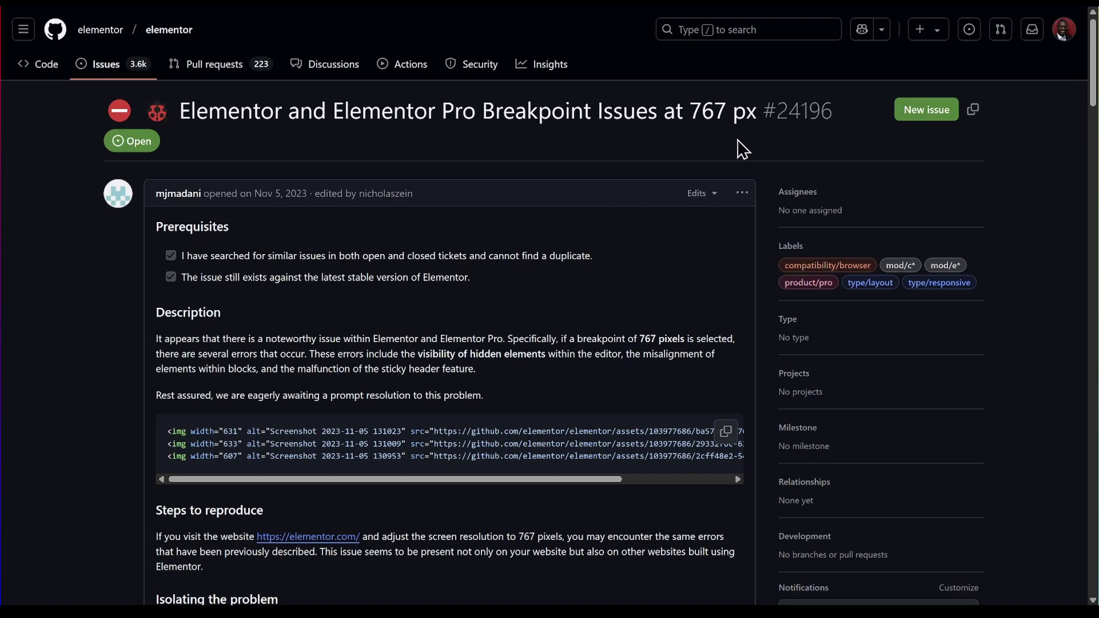
Scroll through issue #24196's comments to read the proposed CSS and code workarounds
scroll(487, 335, down, 10)
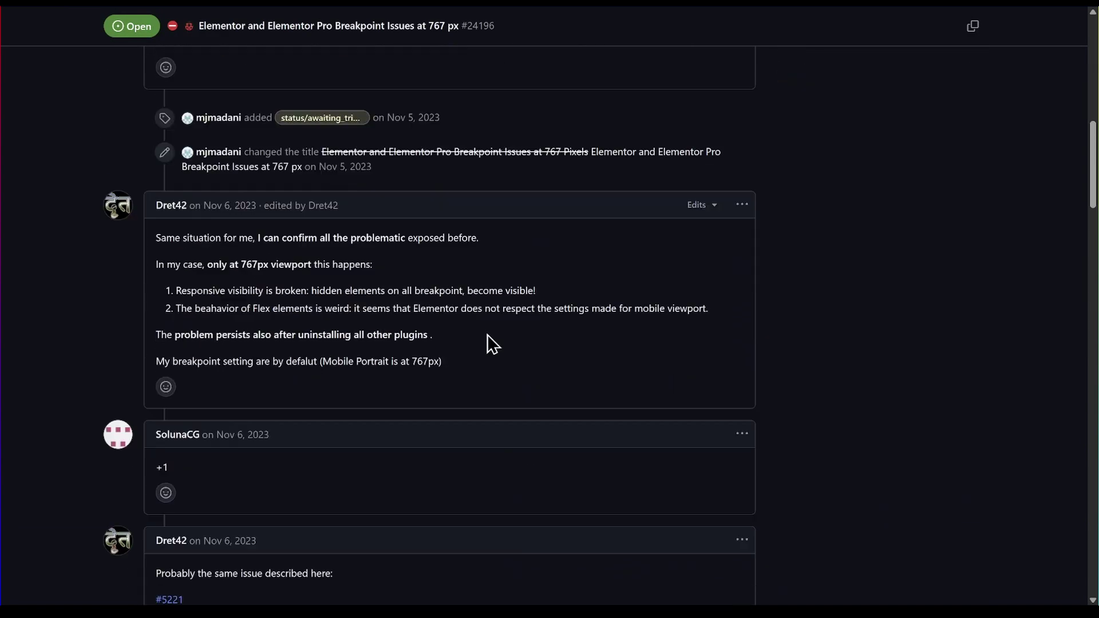
scroll(487, 335, down, 10)
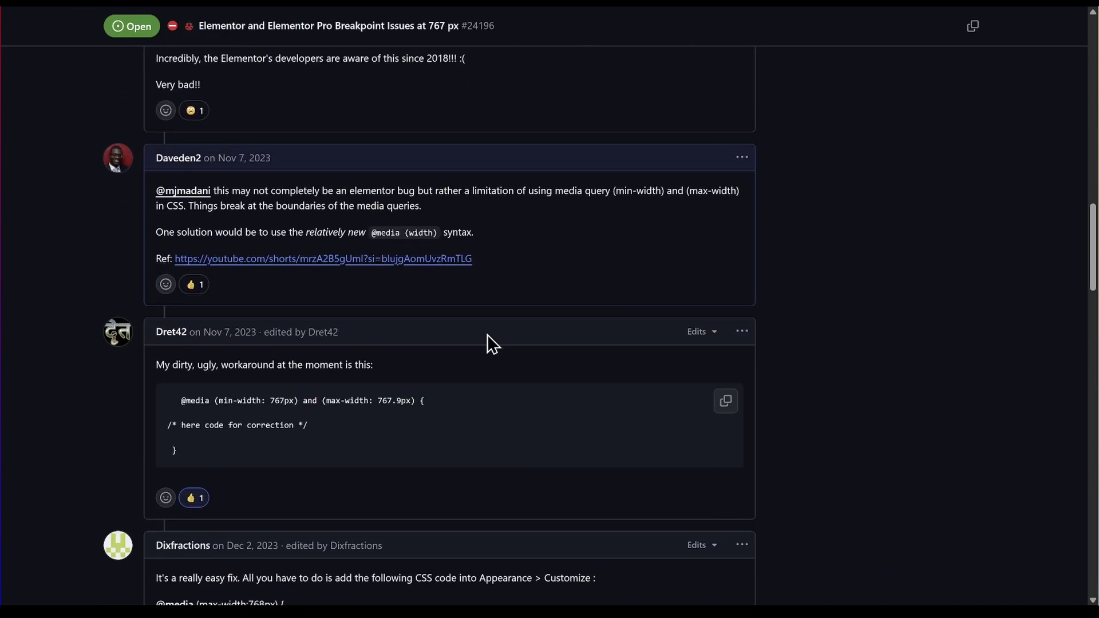
scroll(487, 334, down, 10)
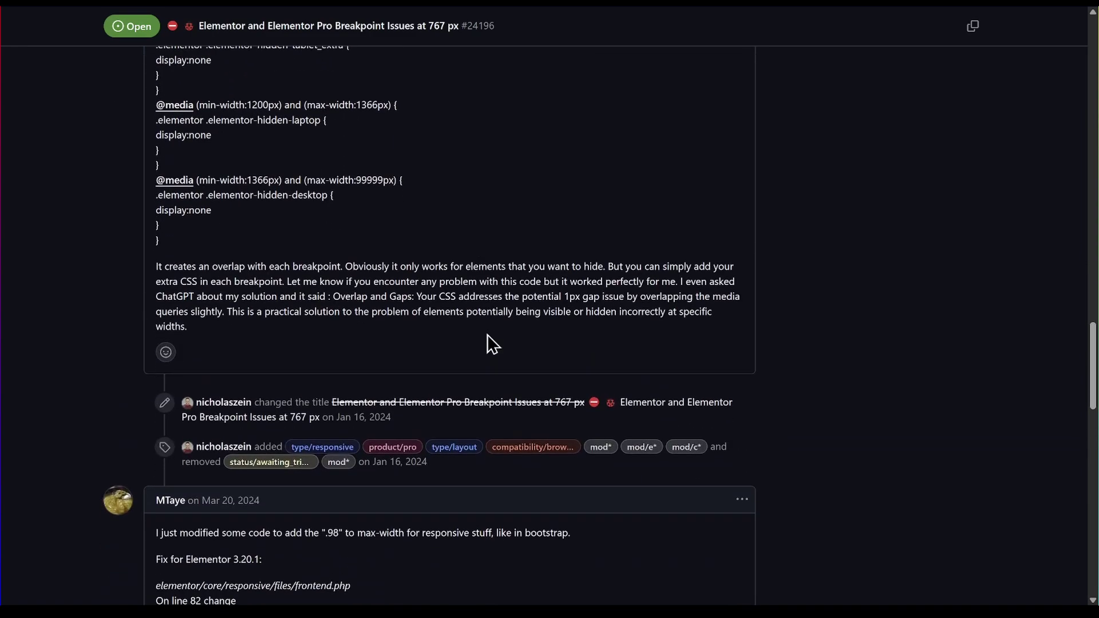
scroll(486, 334, down, 10)
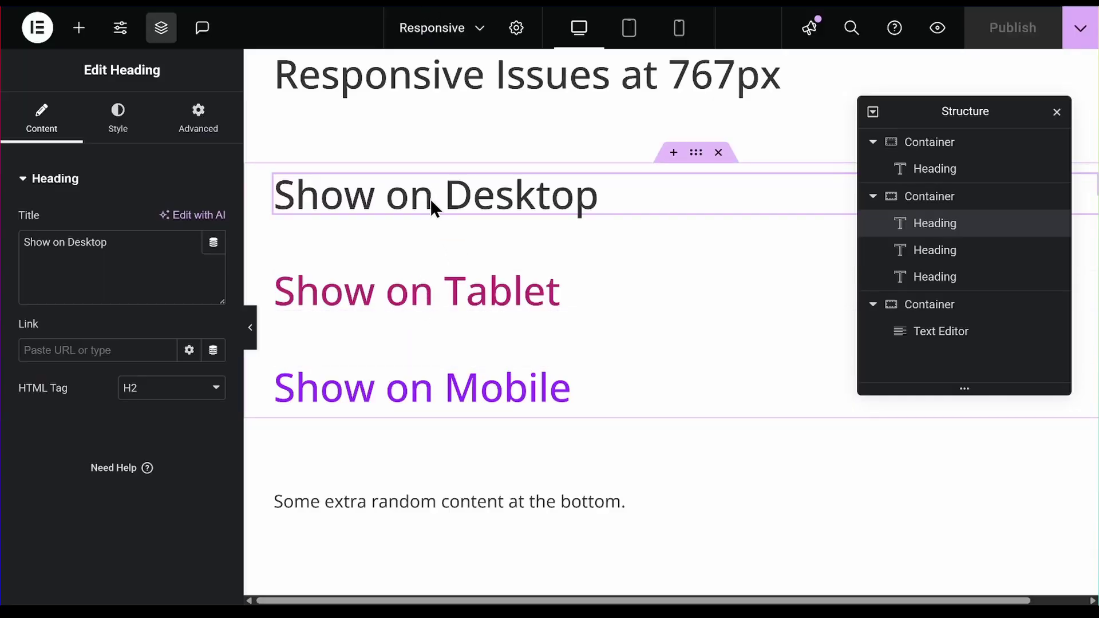
Switch on Hide On Tablet Portrait and Hide On Mobile Portrait for the Show on Desktop heading
click(195, 135)
scroll(160, 383, down, 10)
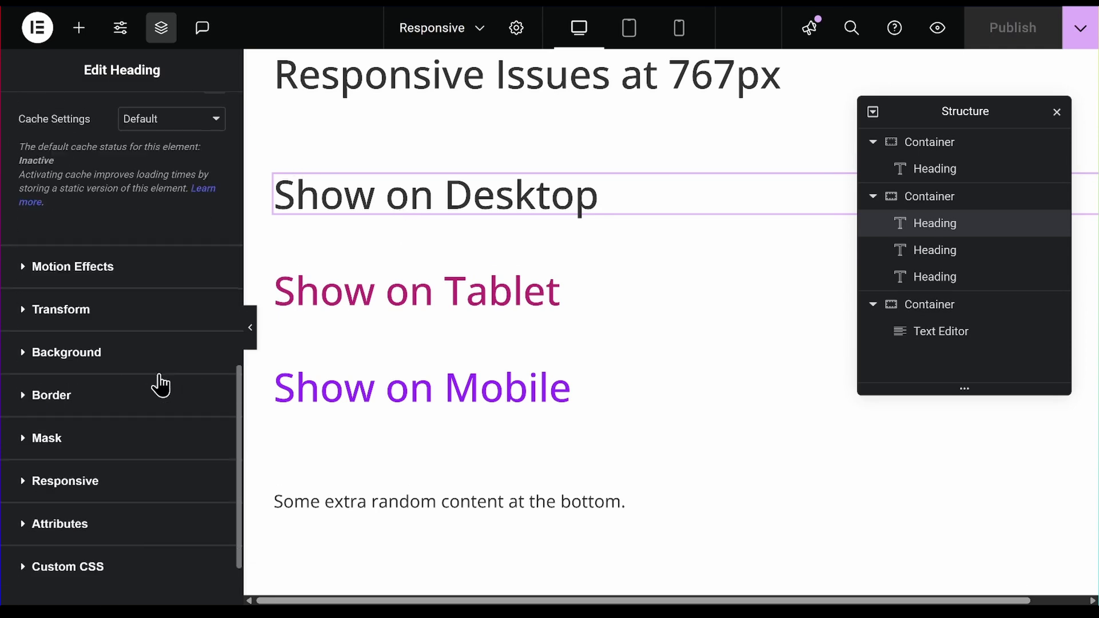
scroll(159, 384, down, 2)
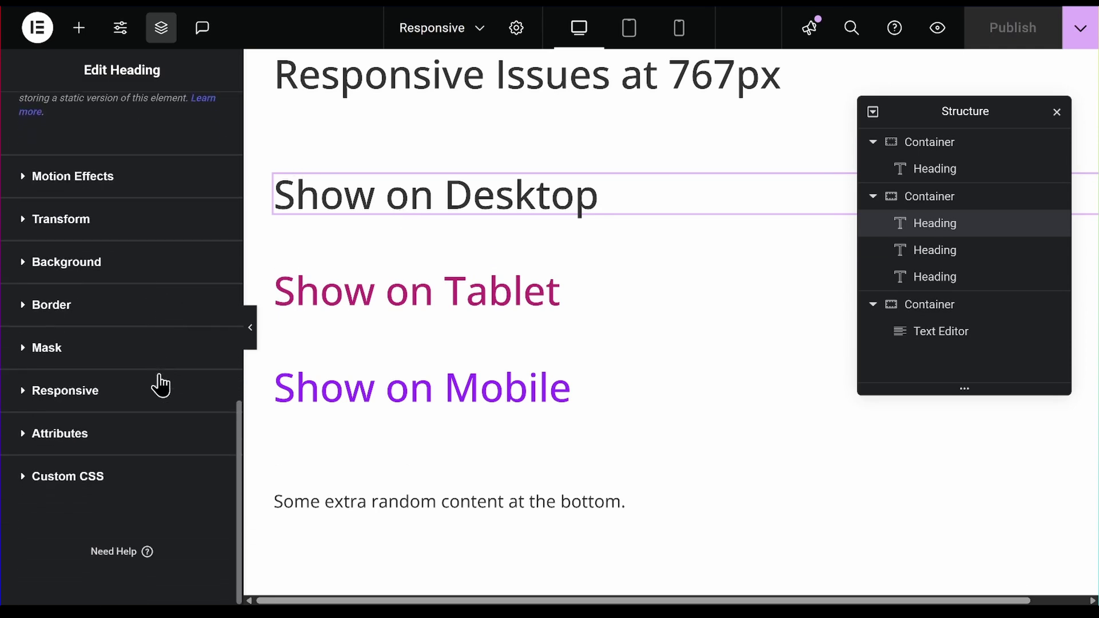
click(82, 390)
scroll(86, 395, down, 4)
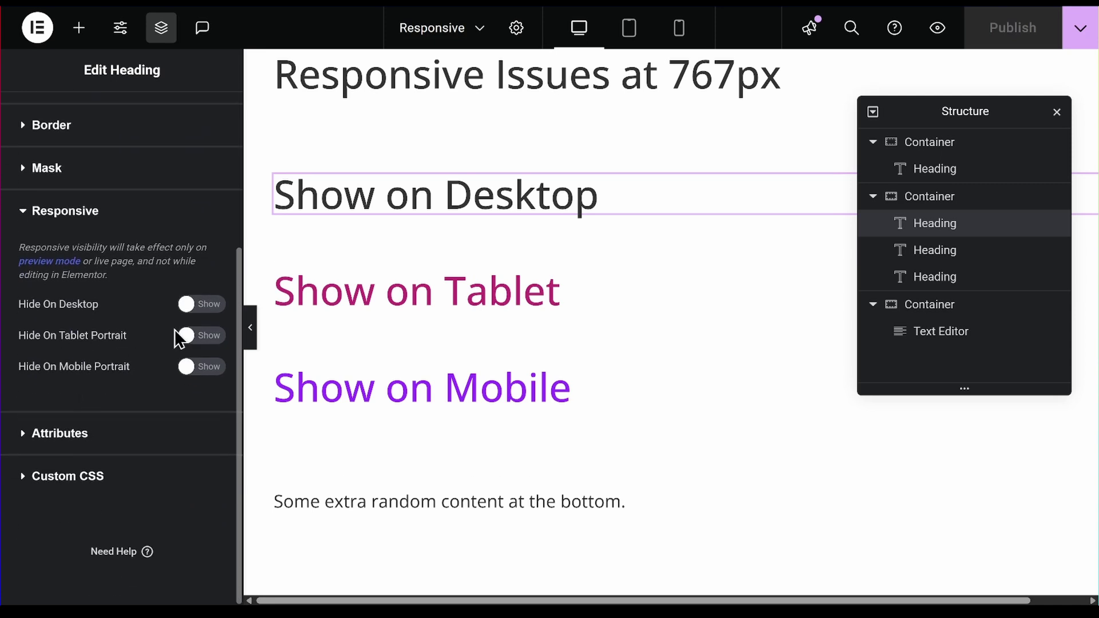
click(198, 337)
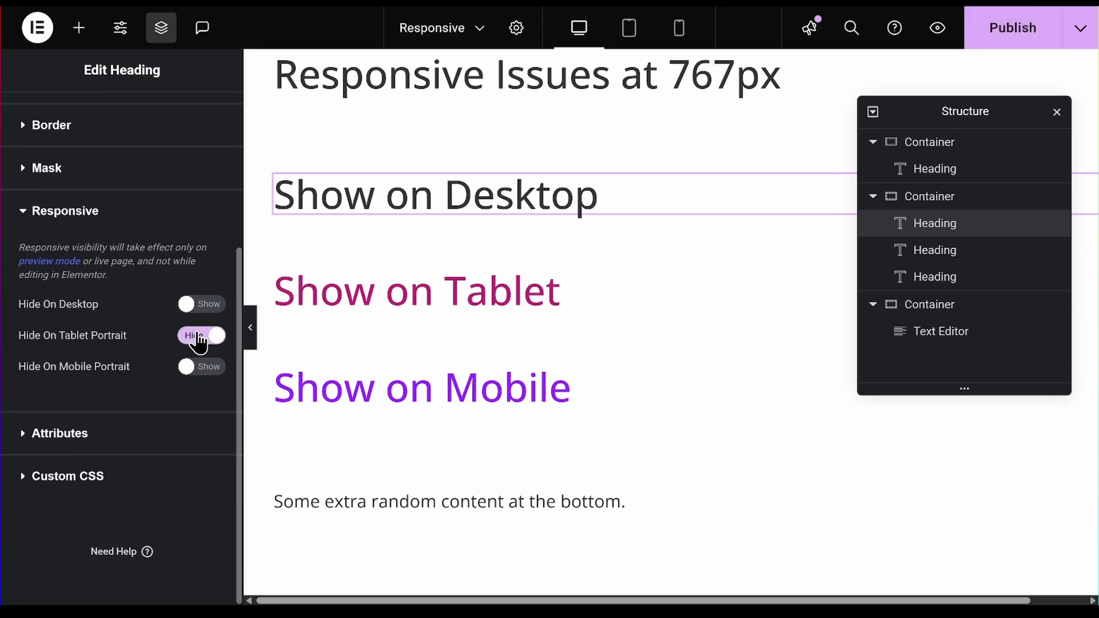
click(198, 368)
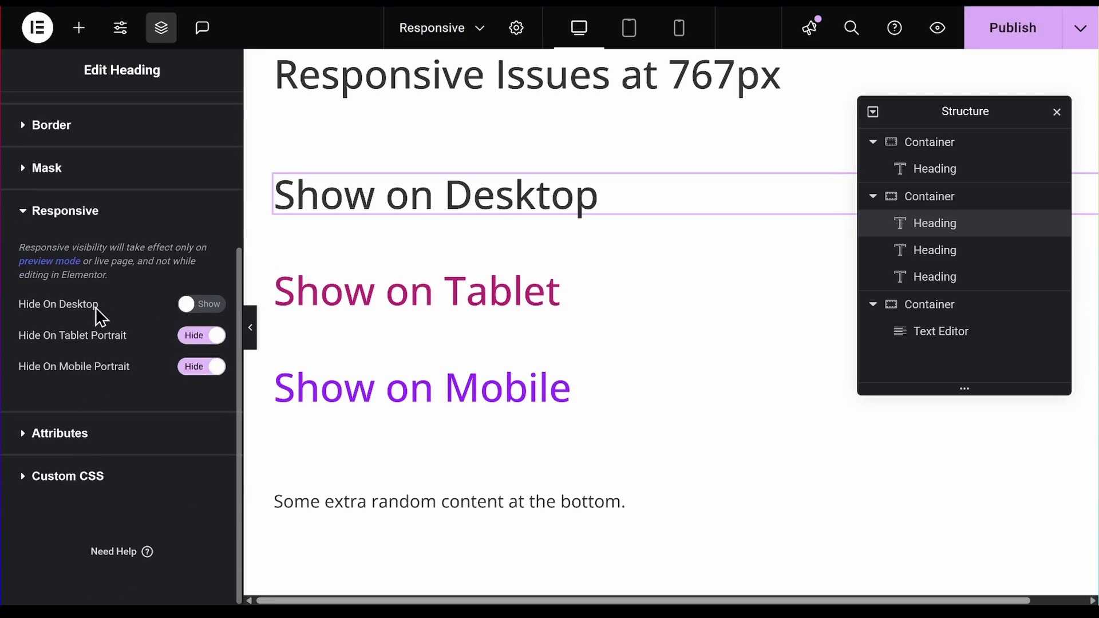
Hide the Show on Tablet heading on desktop and mobile
click(393, 306)
scroll(228, 321, down, 10)
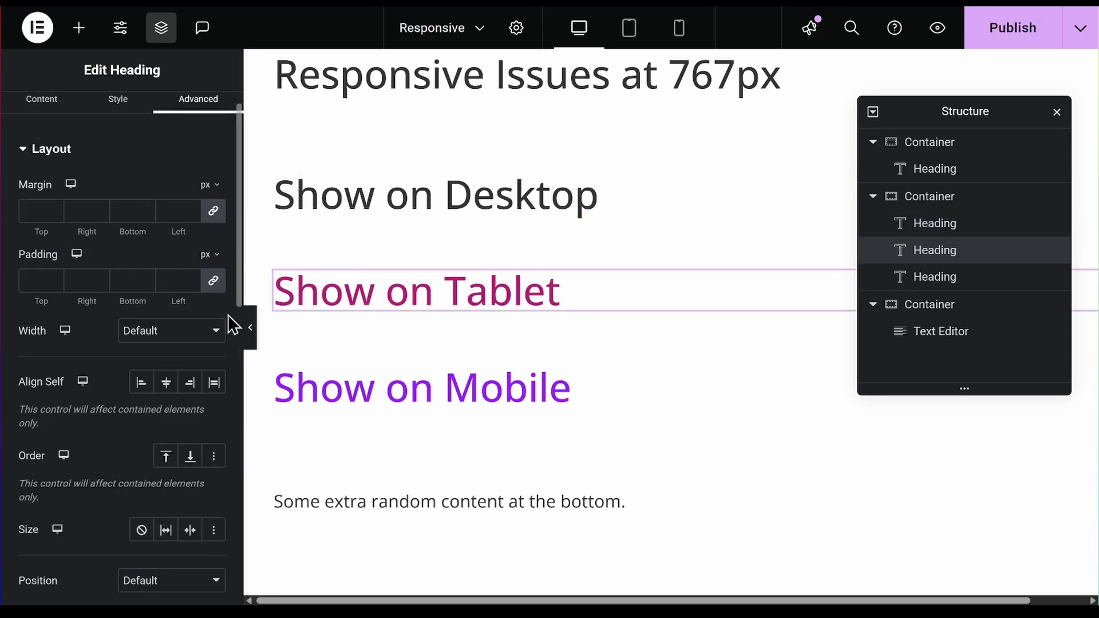
click(143, 392)
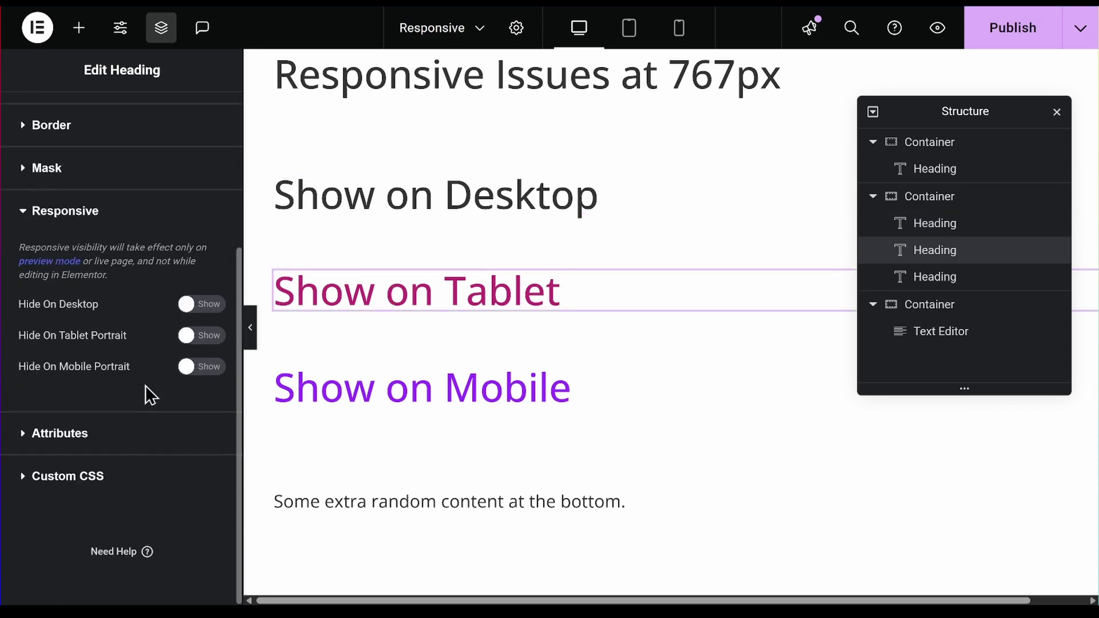
click(196, 305)
click(192, 369)
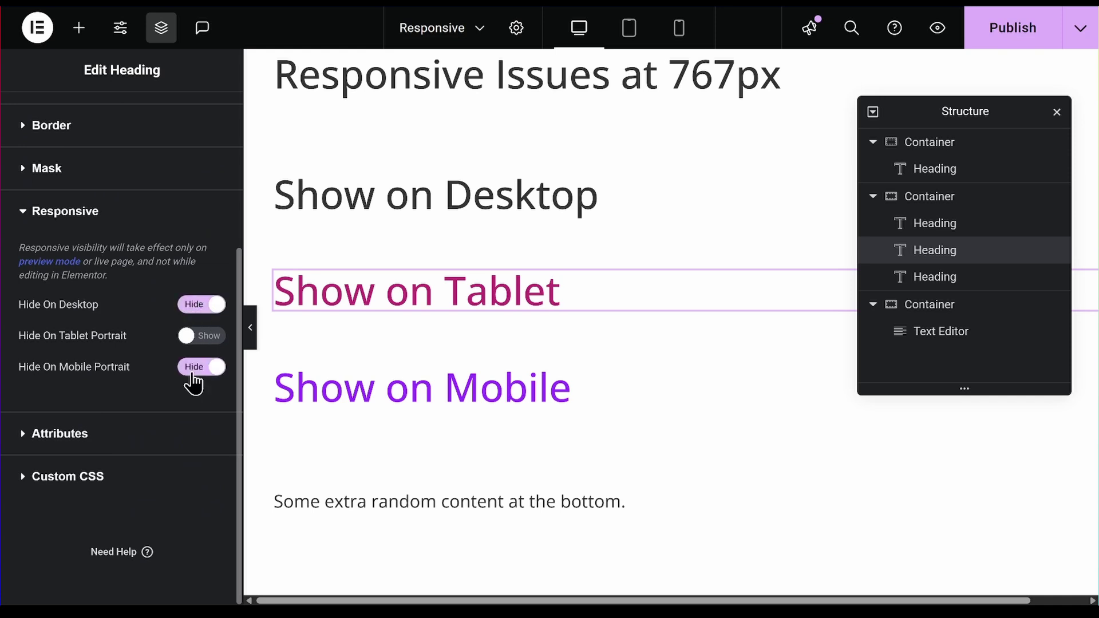
Hide the Show on Mobile heading on desktop and tablet, then publish the page
click(368, 400)
scroll(154, 380, down, 8)
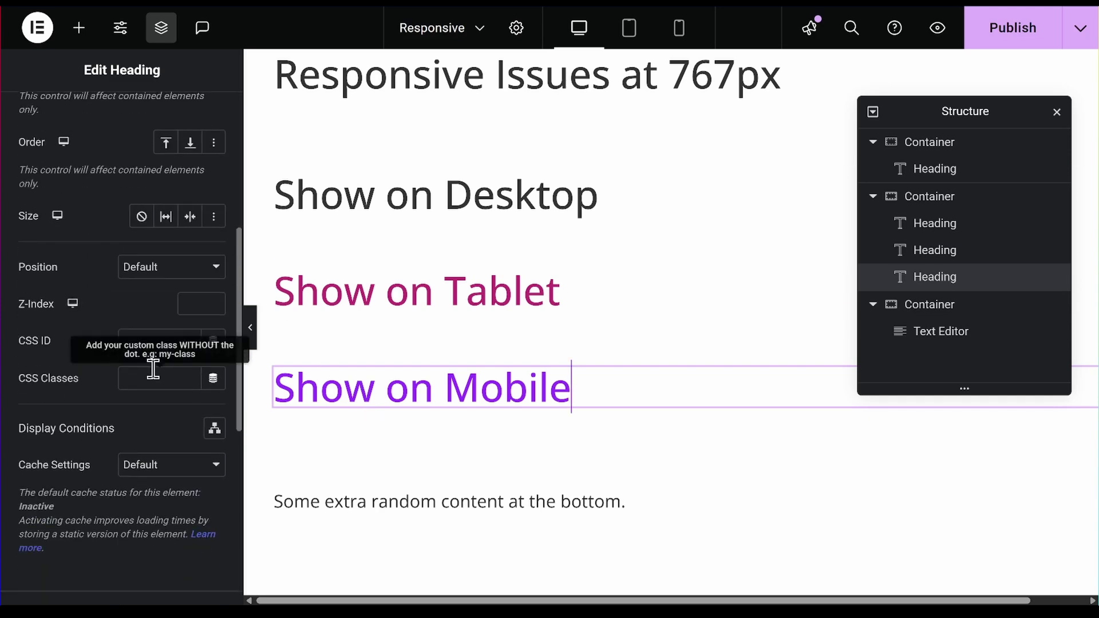
scroll(152, 381, down, 3)
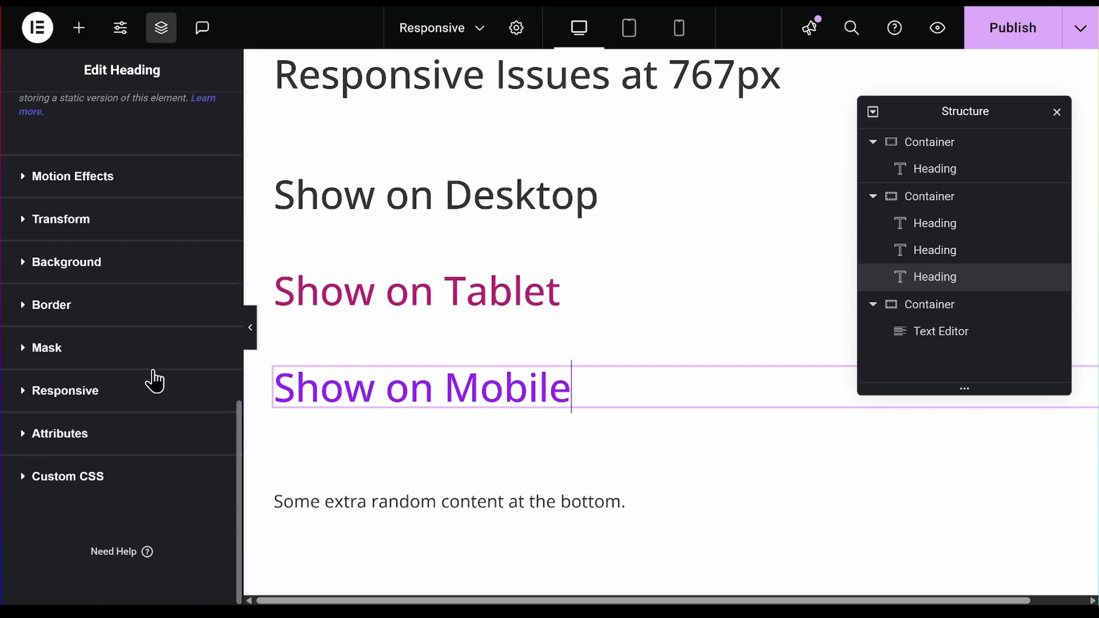
click(109, 390)
scroll(112, 395, down, 4)
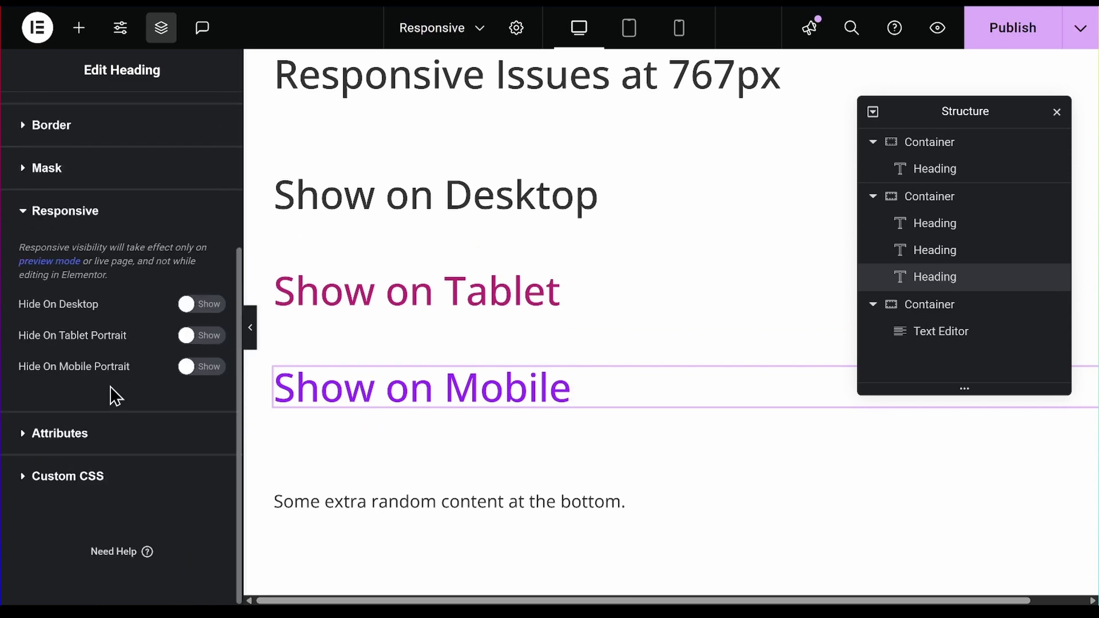
click(206, 307)
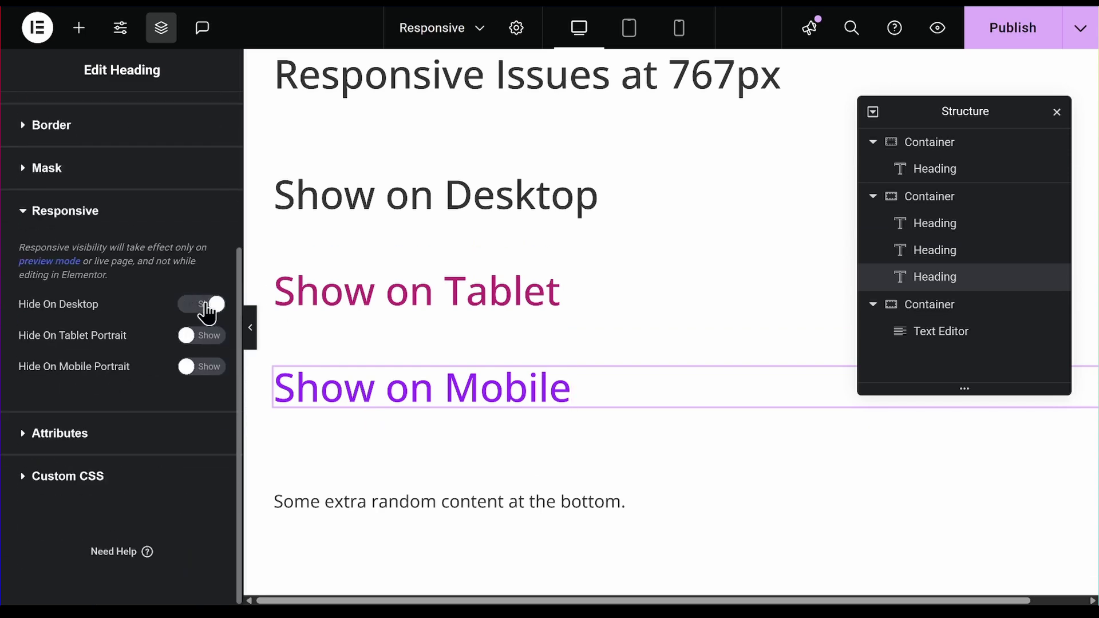
click(205, 342)
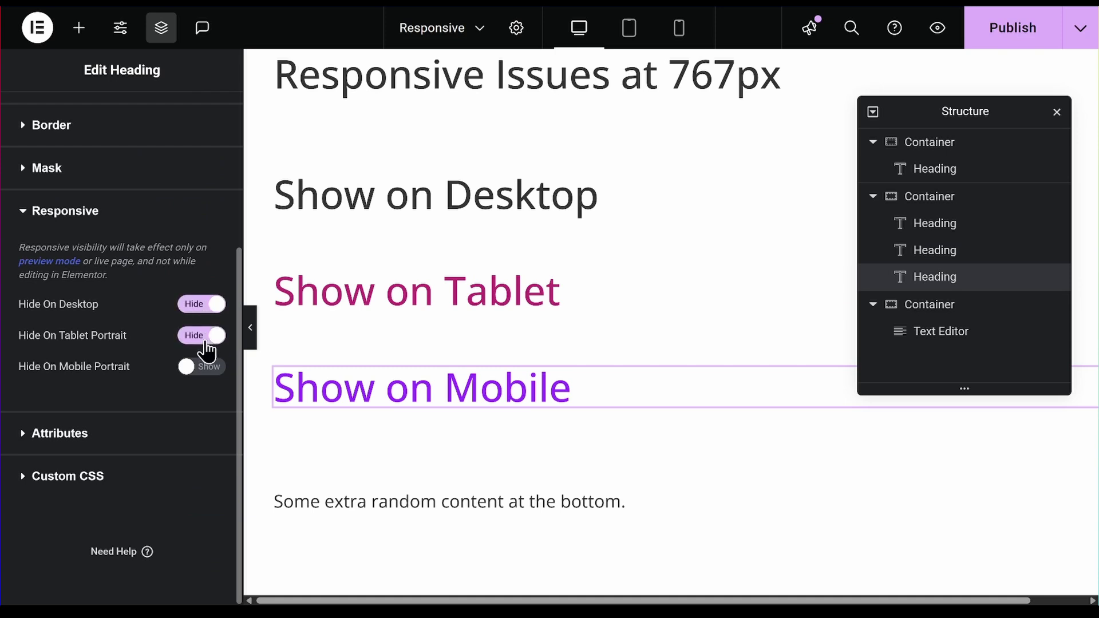
click(1014, 28)
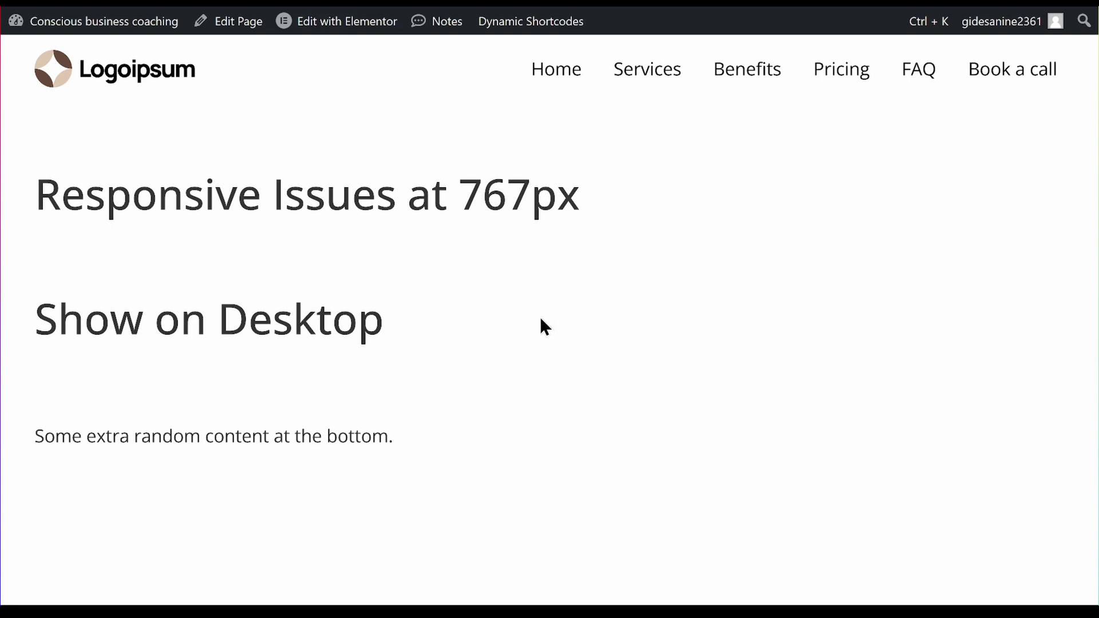
Inspect the live page to bring up Chrome DevTools with responsive device emulation
right_click(429, 330)
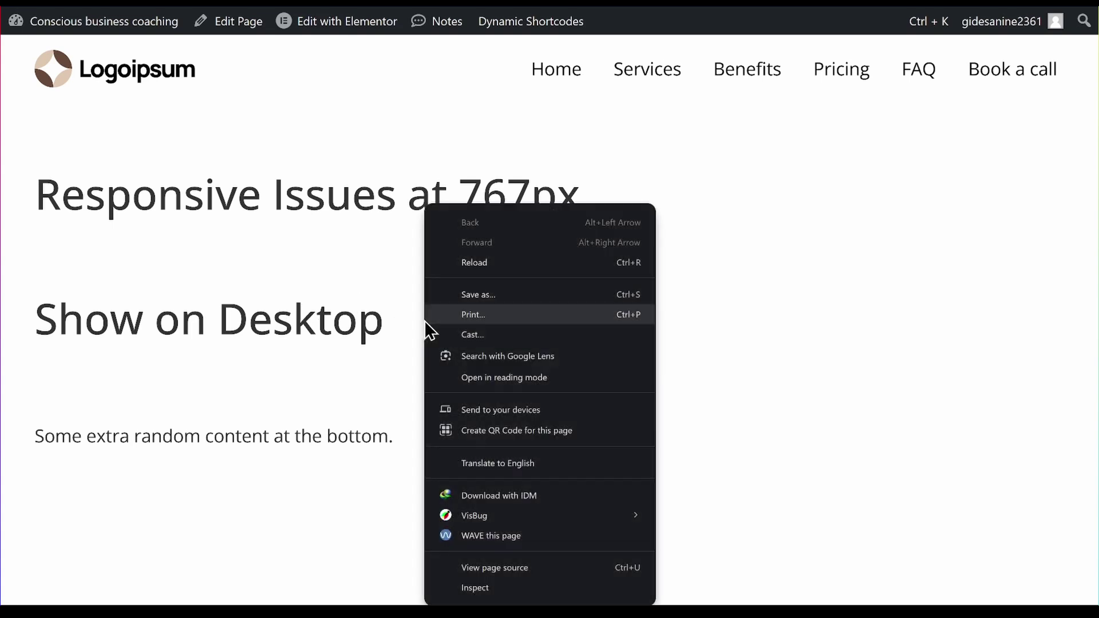
click(491, 588)
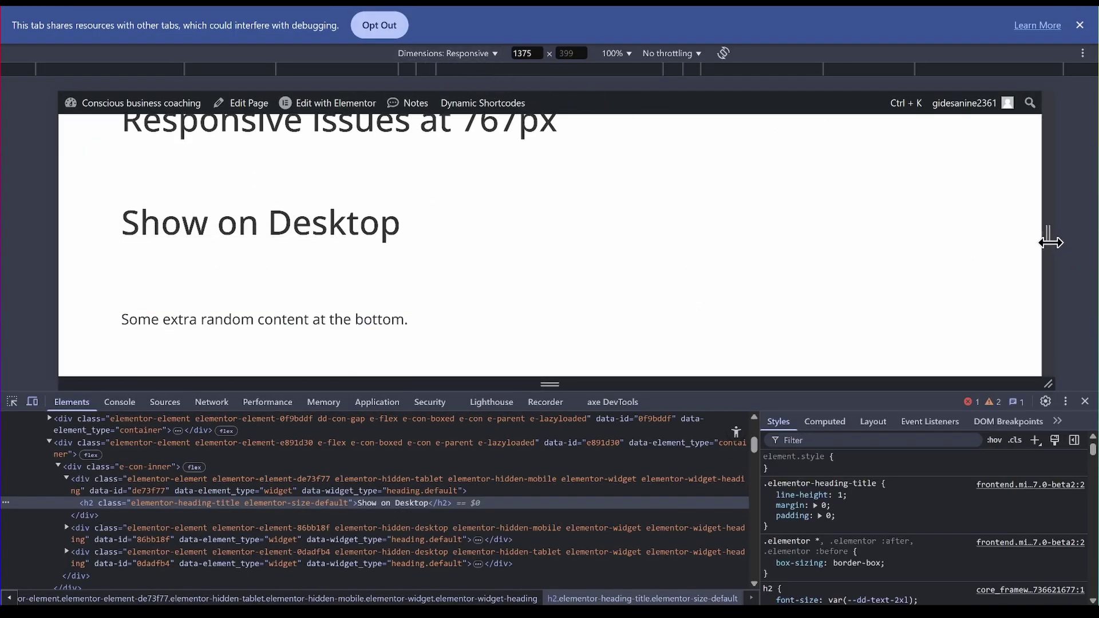
Set the emulated viewport width to 1025 px, then step it down to 1024 px
drag(1050, 243, 1004, 238)
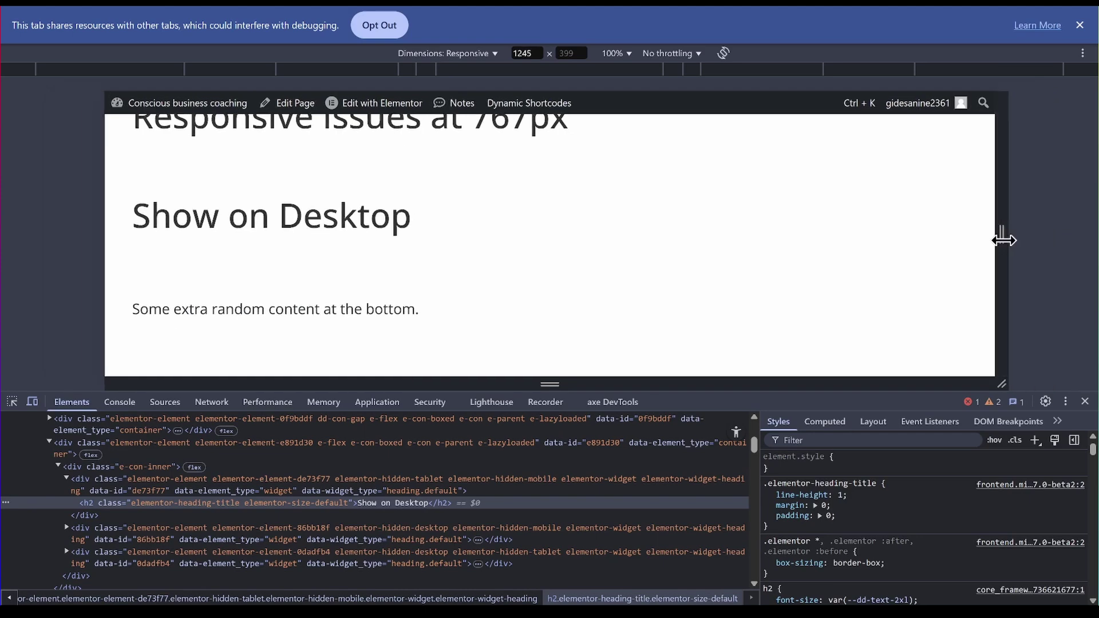
double_click(515, 53)
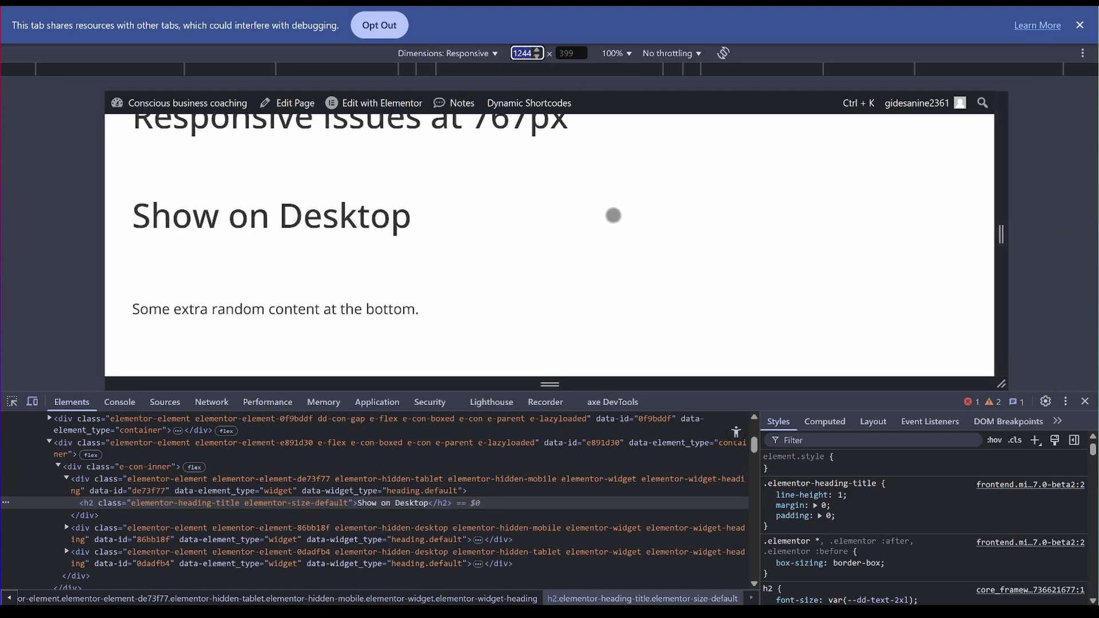
text(1025)
key(Return)
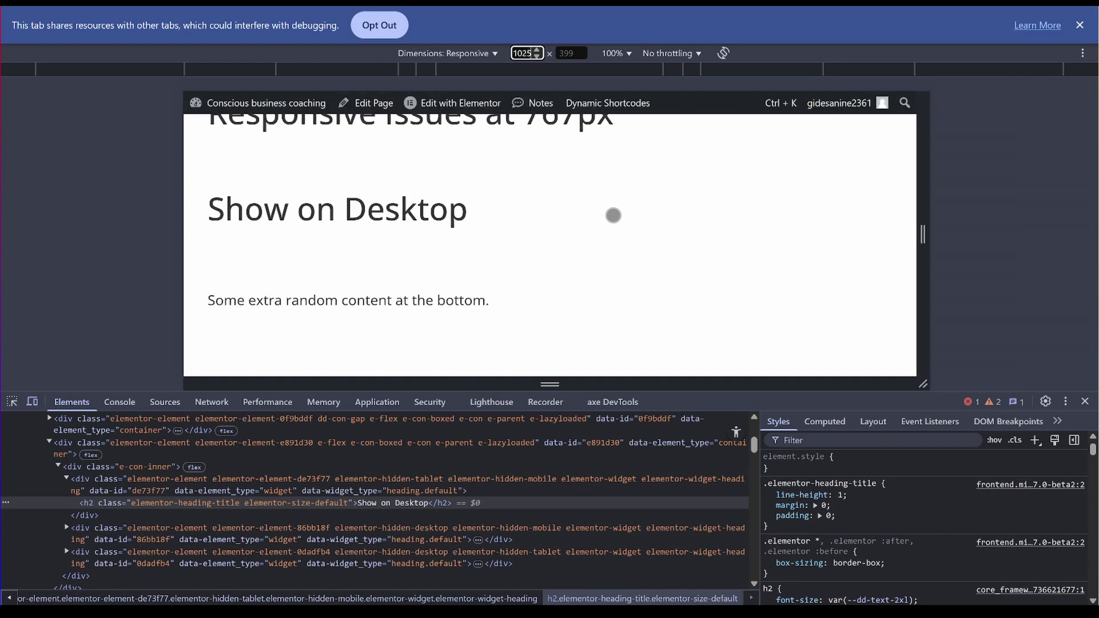
key(Down)
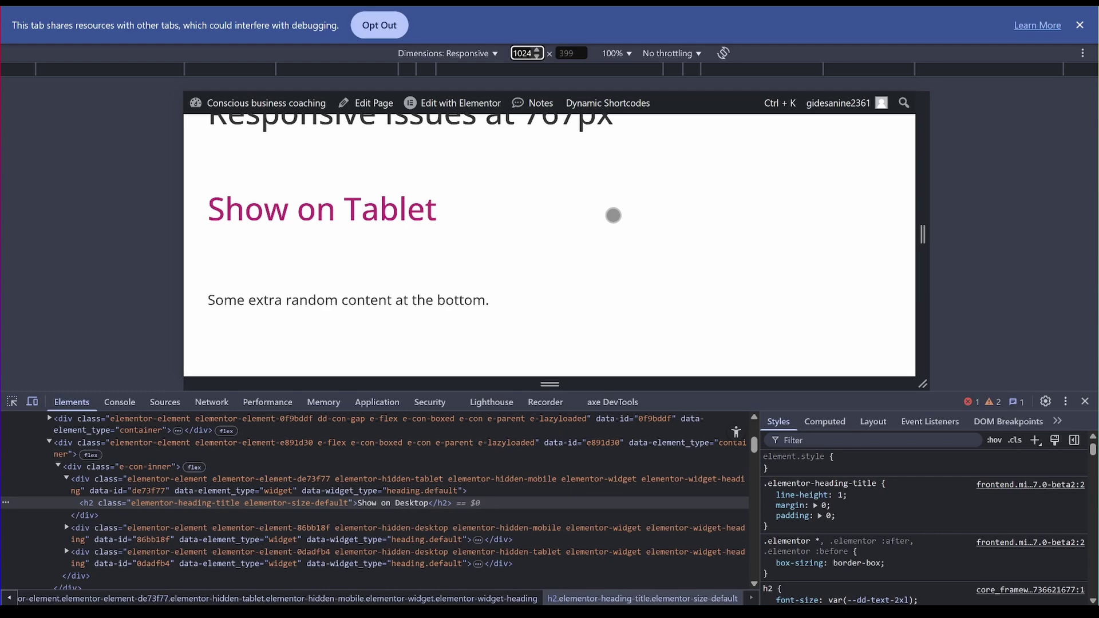
Set the width to 769 px, then step down to 767 px where all three headings show
key(BackSpace)
key(BackSpace)
key(BackSpace)
text(769)
key(Return)
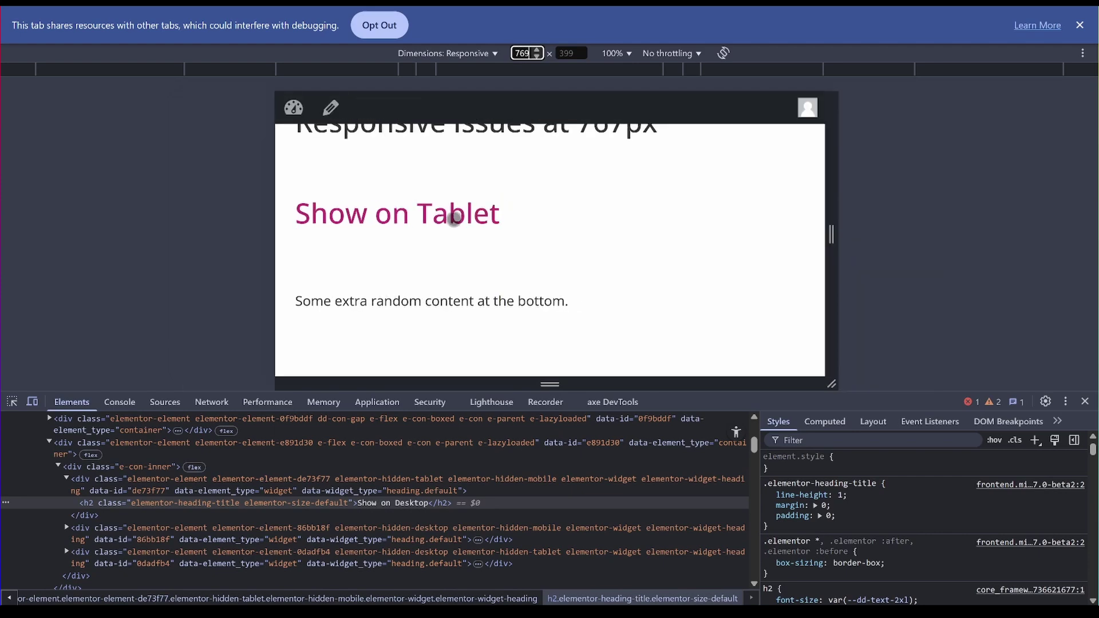
scroll(455, 230, up, 1)
scroll(455, 230, down, 1)
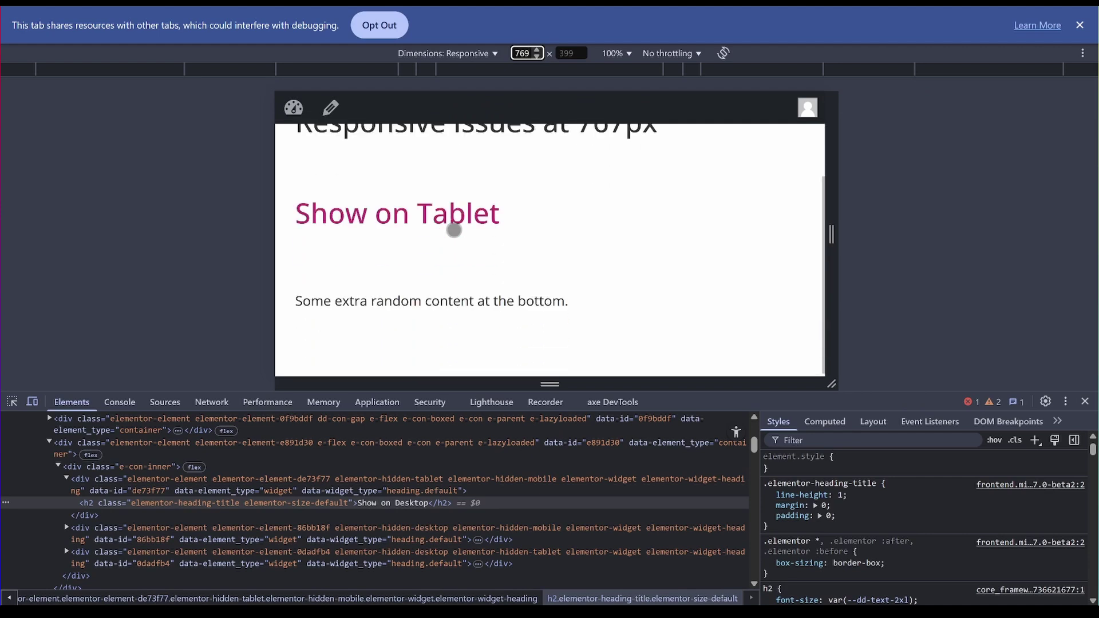
scroll(456, 230, up, 2)
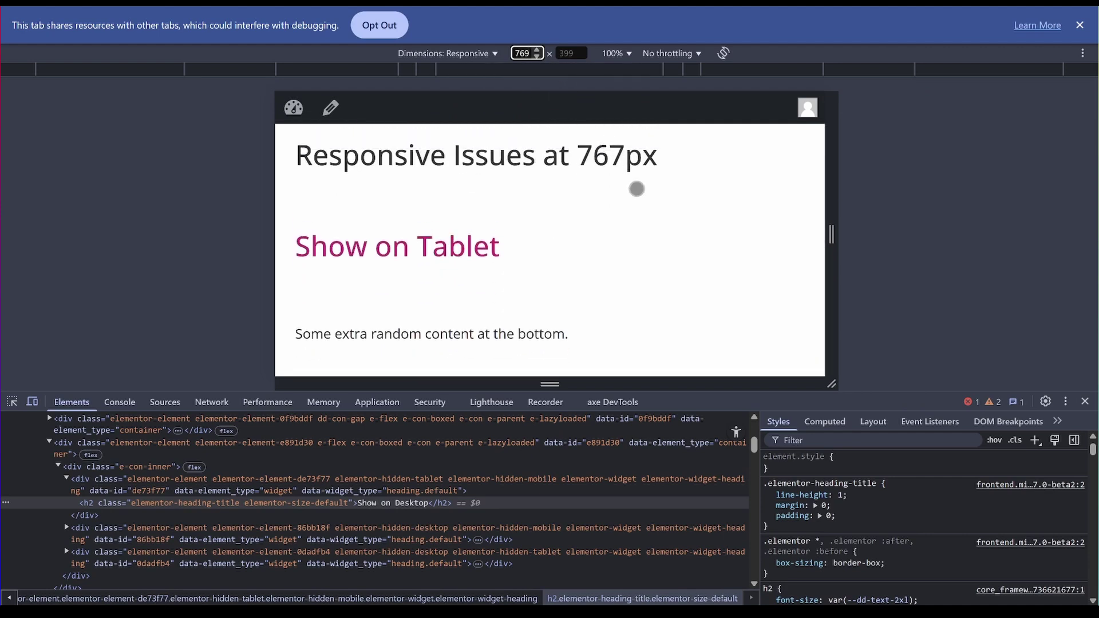
key(Down)
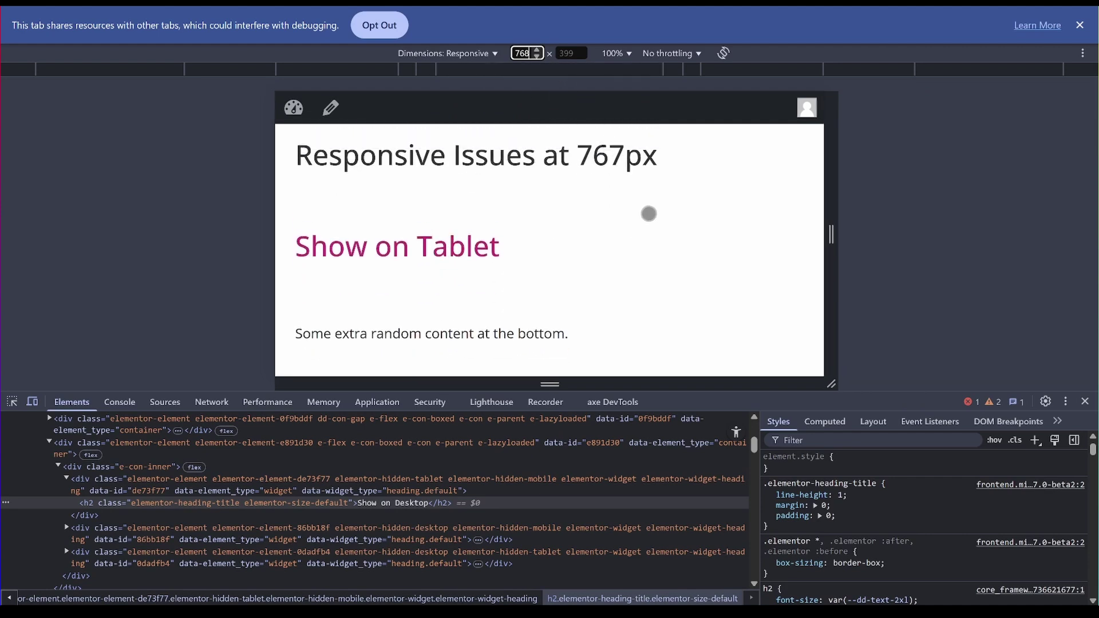
key(Down)
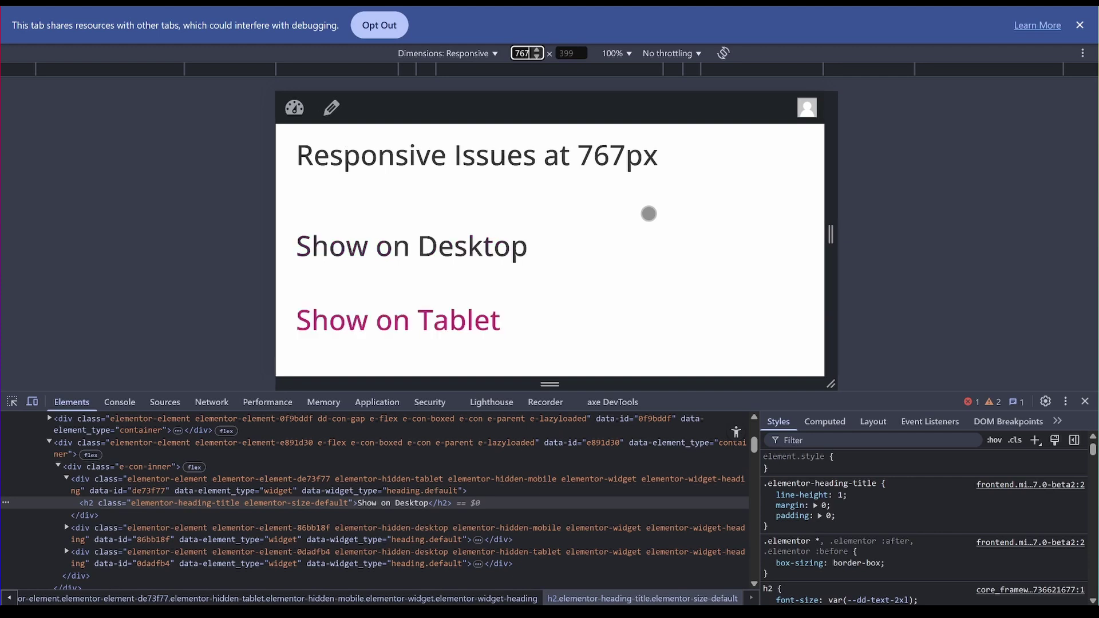
scroll(648, 214, down, 2)
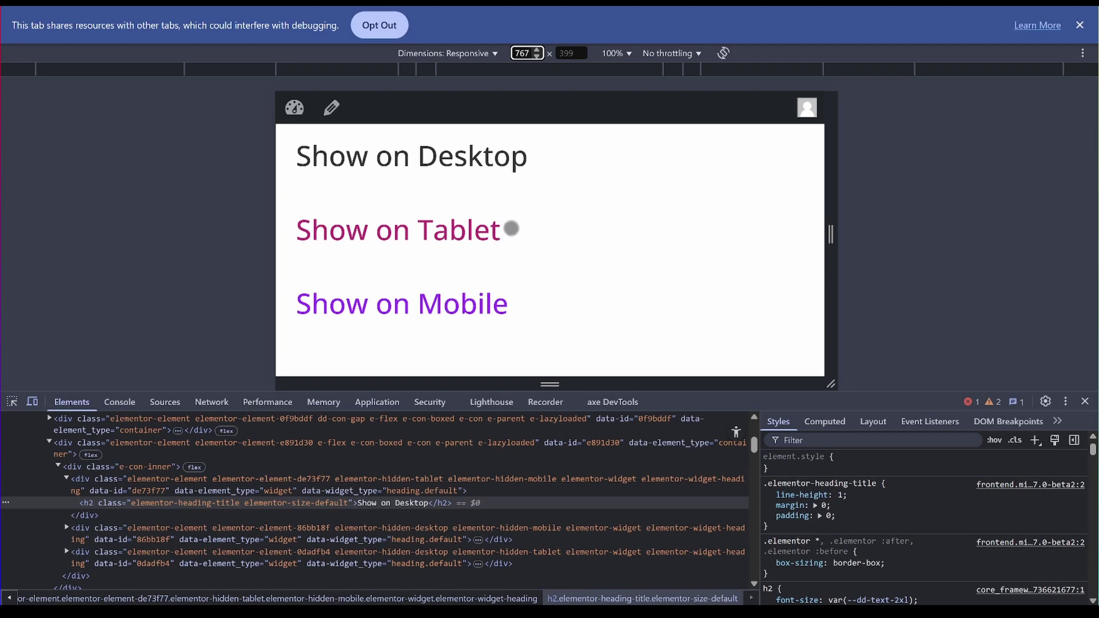
Inspect the Show on Desktop heading at 768 px width and select its parent wrapper div
right_click(473, 152)
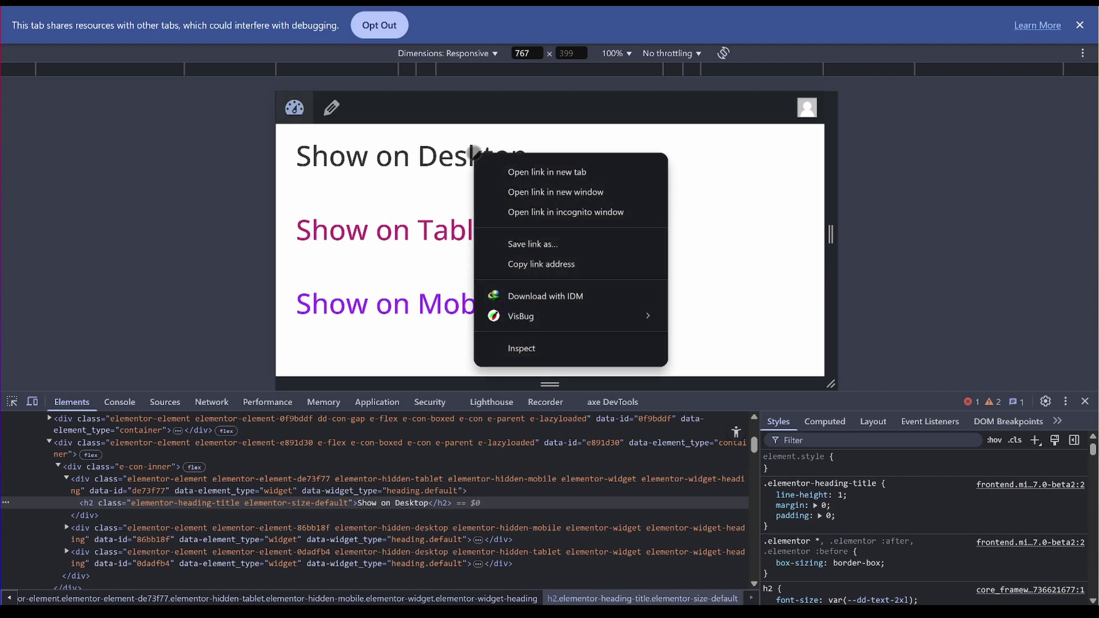
click(545, 348)
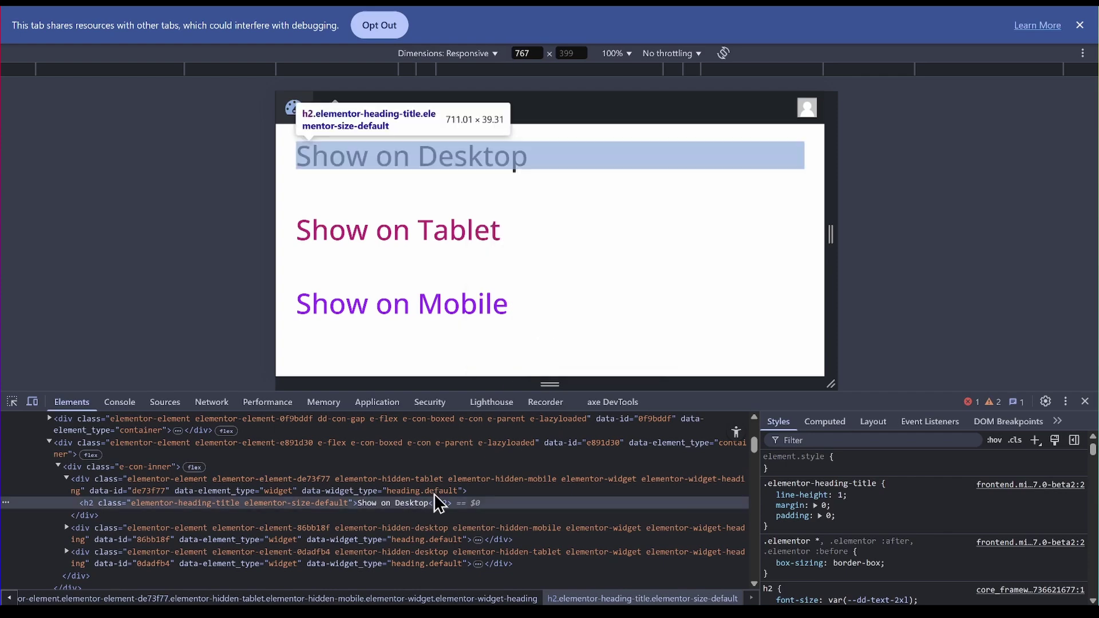
click(537, 50)
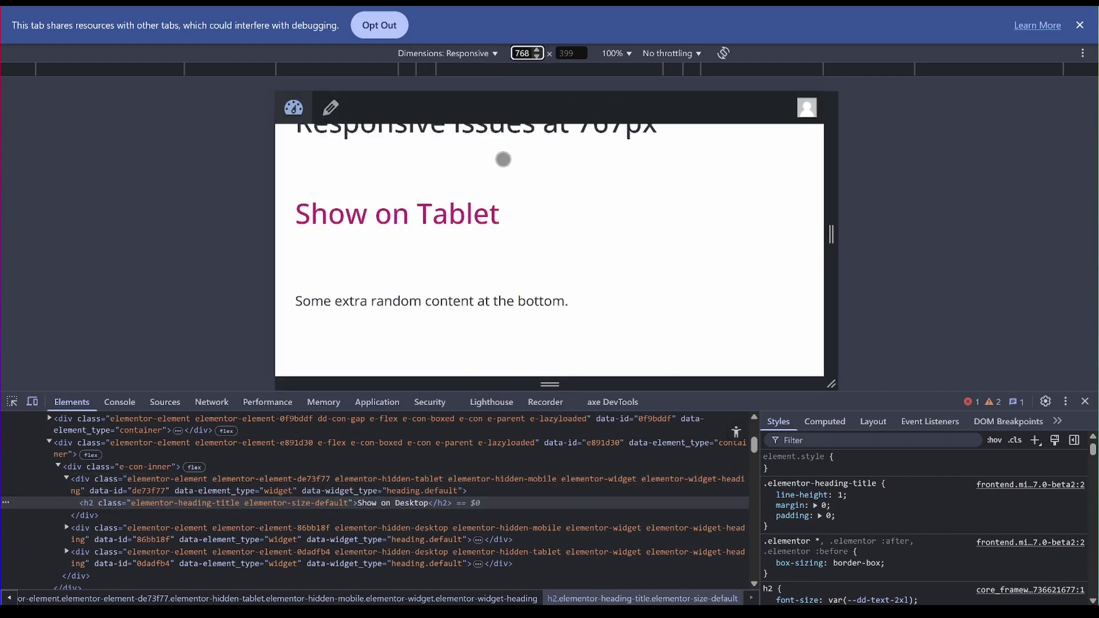
click(273, 486)
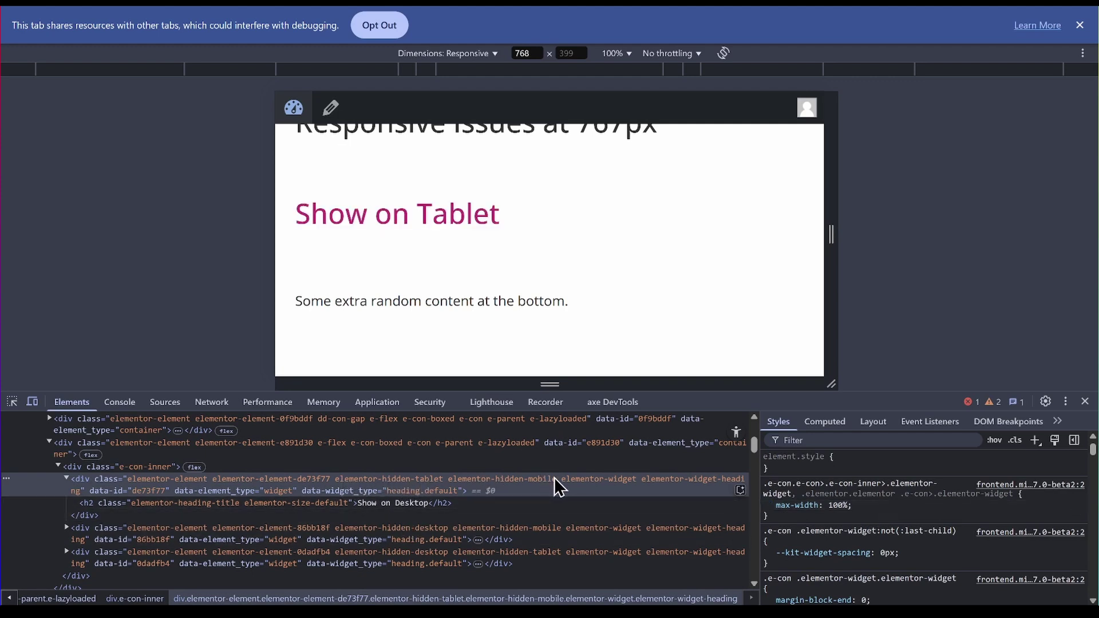
Scroll Styles to the 768–1024px media query setting .elementor-hidden-tablet to display: none
scroll(954, 524, down, 3)
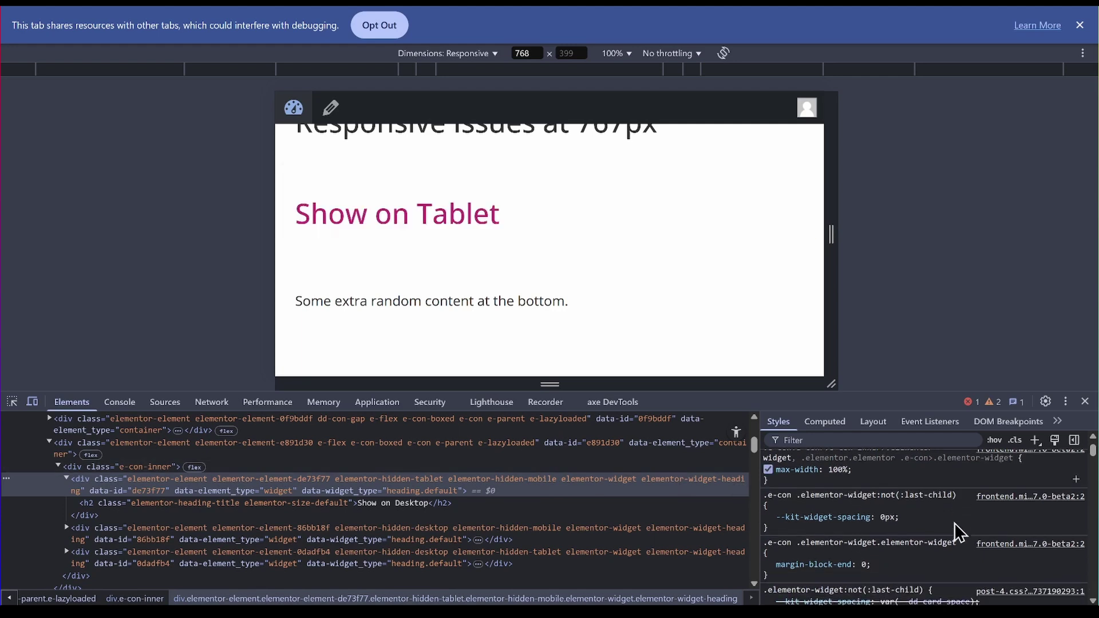
scroll(954, 523, down, 4)
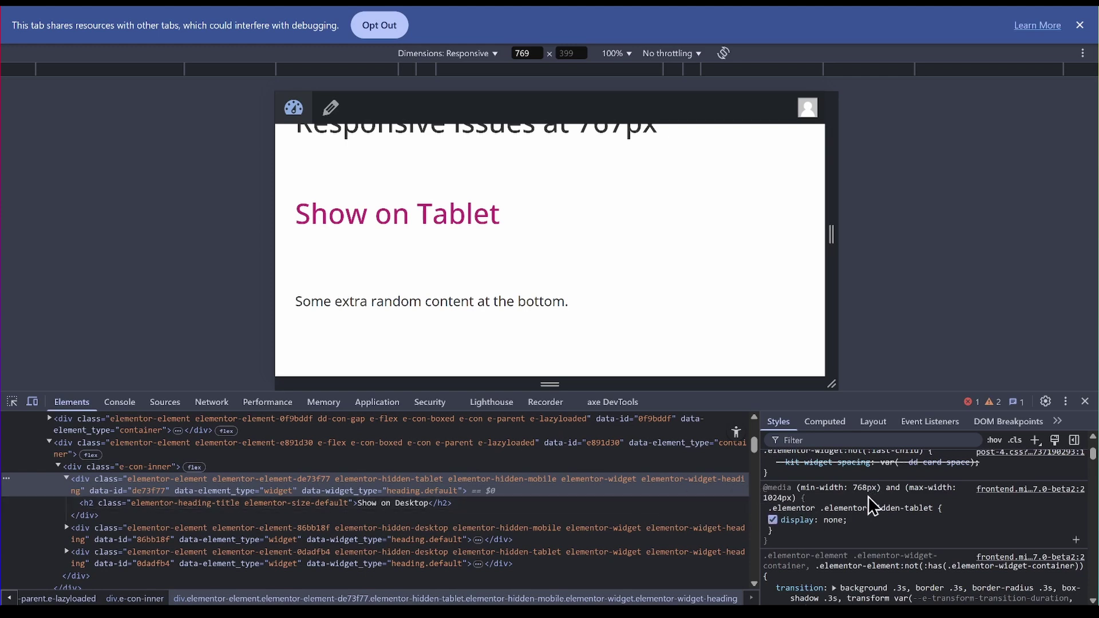
Open frontend.min.css in Sources, enlarge it, and review its 767px, 768–1024px and 1025px rules
click(1029, 492)
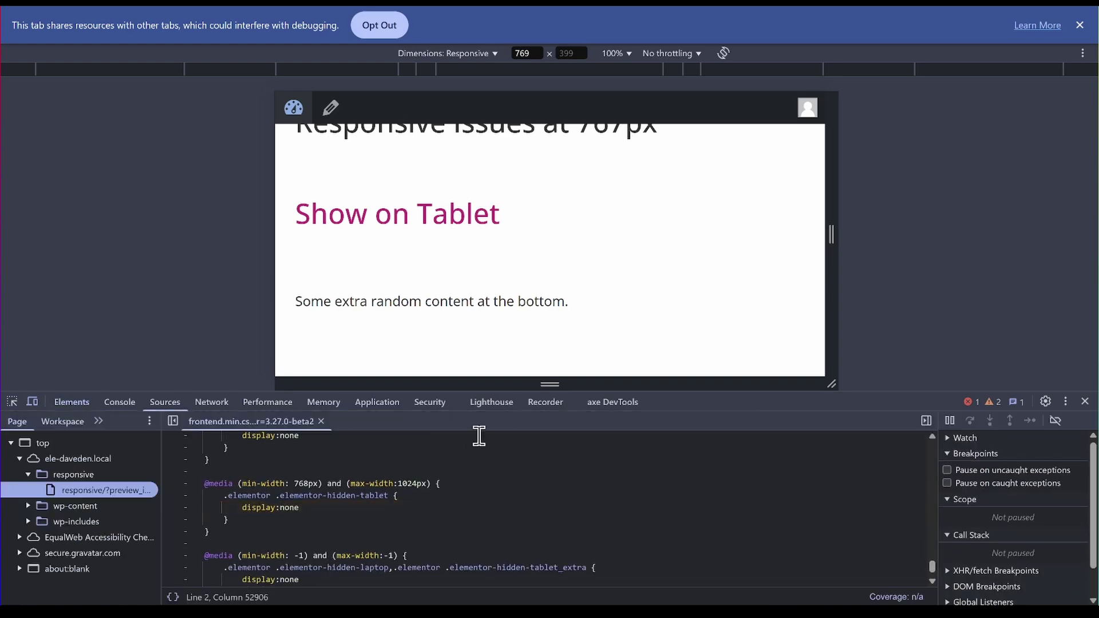
drag(521, 389, 530, 263)
scroll(410, 442, up, 5)
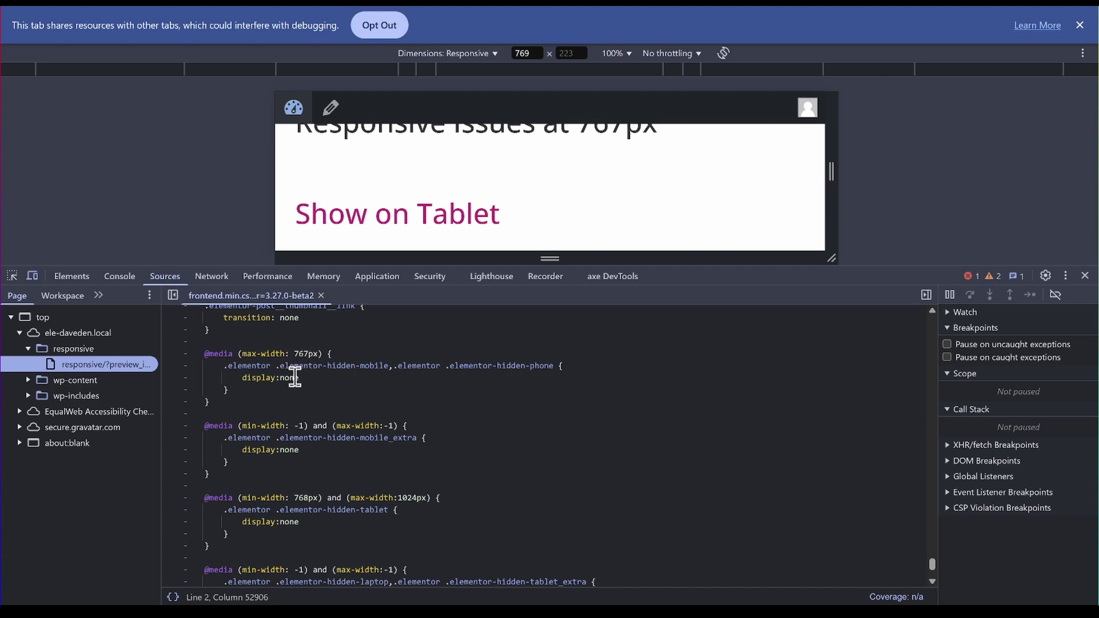
scroll(390, 489, down, 3)
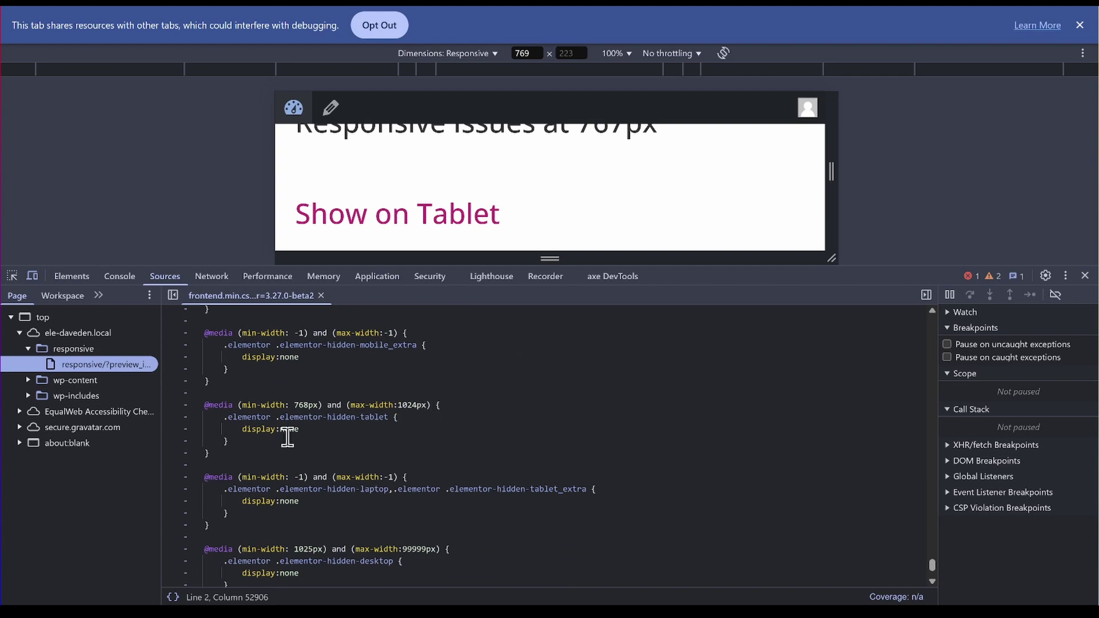
scroll(312, 408, down, 3)
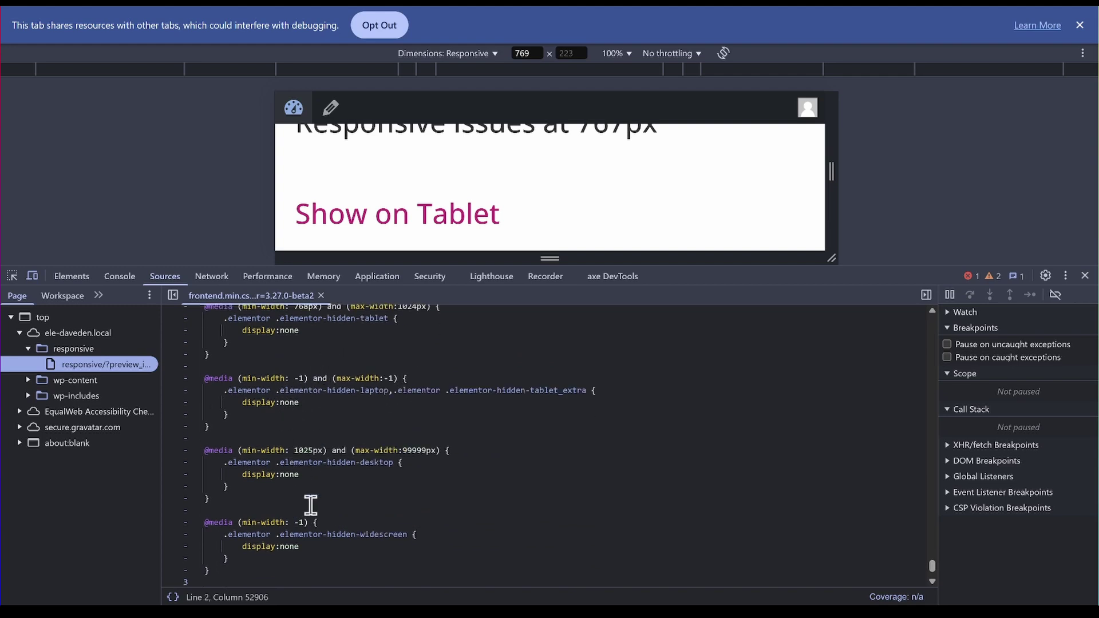
scroll(391, 464, up, 4)
scroll(392, 464, up, 1)
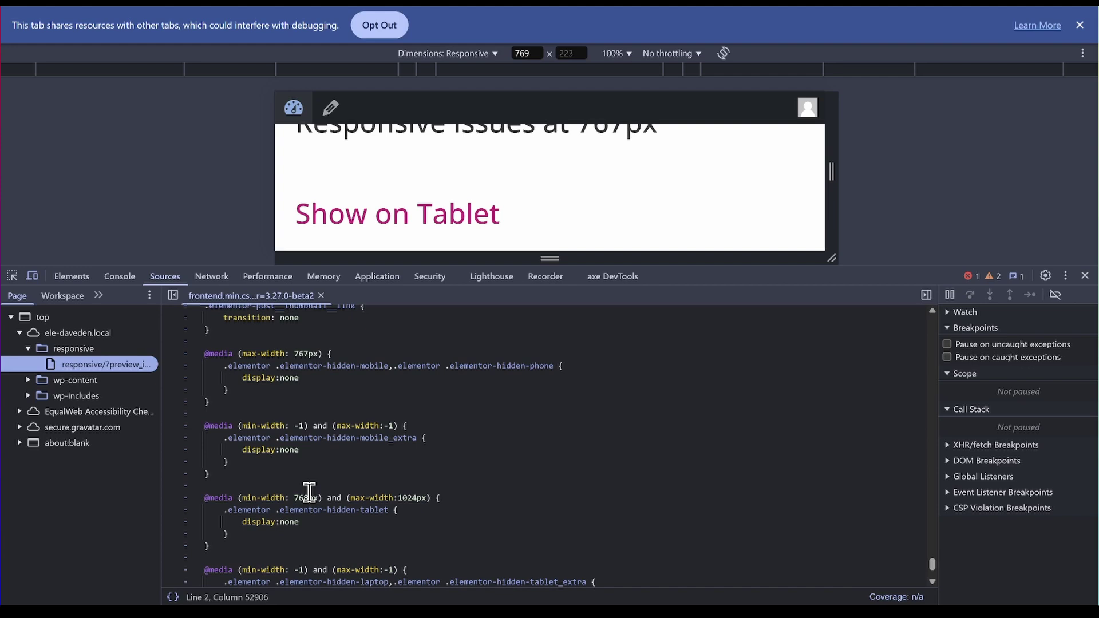
Close DevTools, go to the Bricks Responsive (Control Experiment) page, and open the Show on Desktop only heading's CONTENT settings
click(1085, 278)
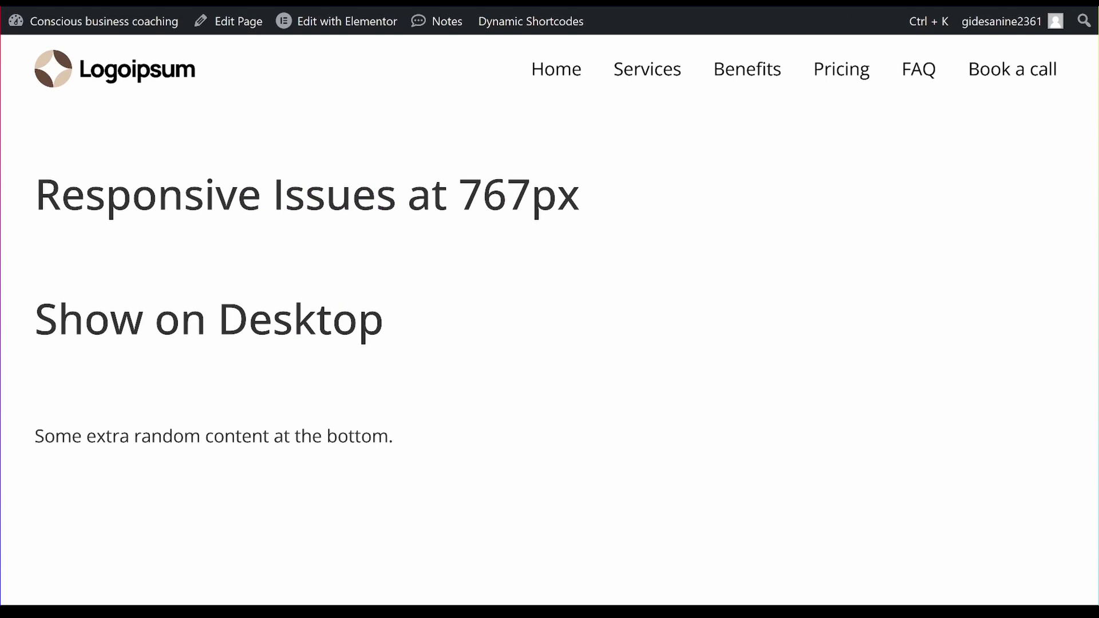
mouse_move(793, 3)
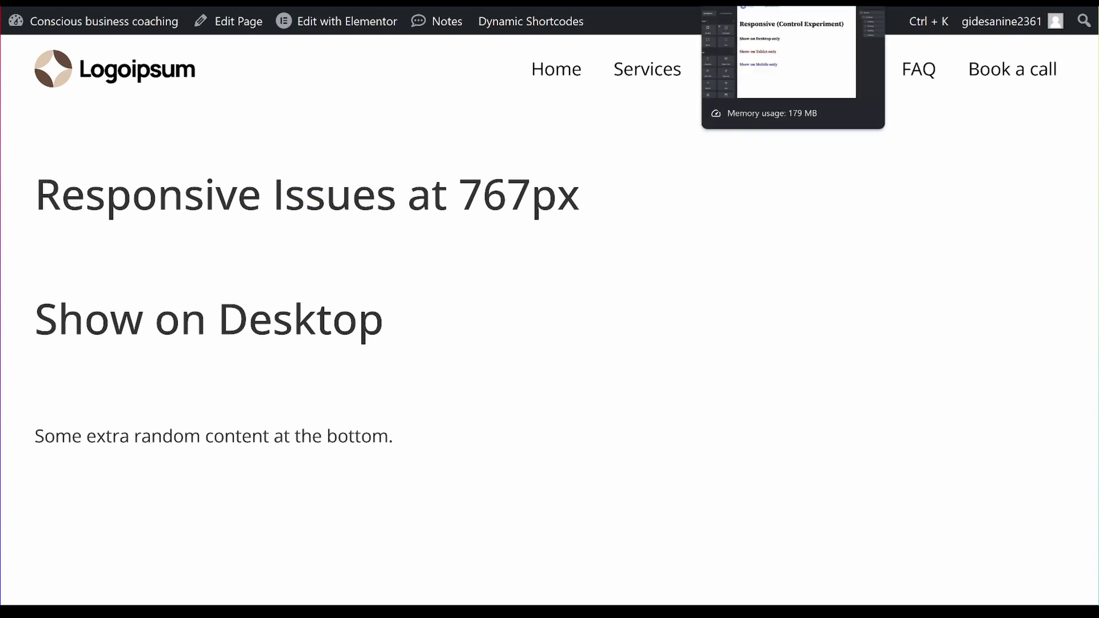
click(793, 3)
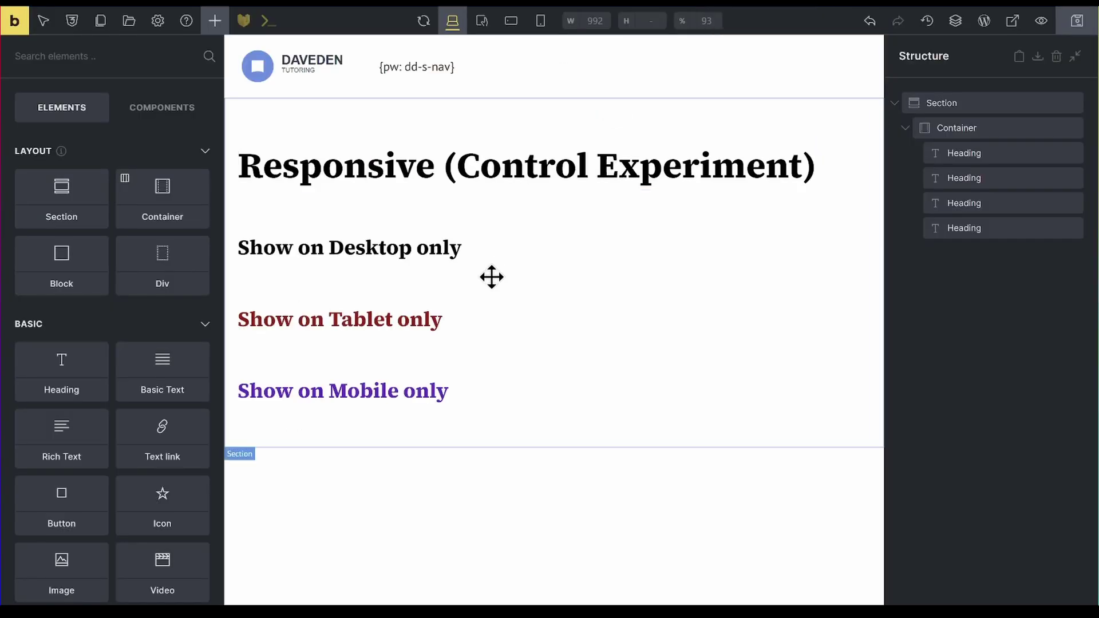
click(447, 245)
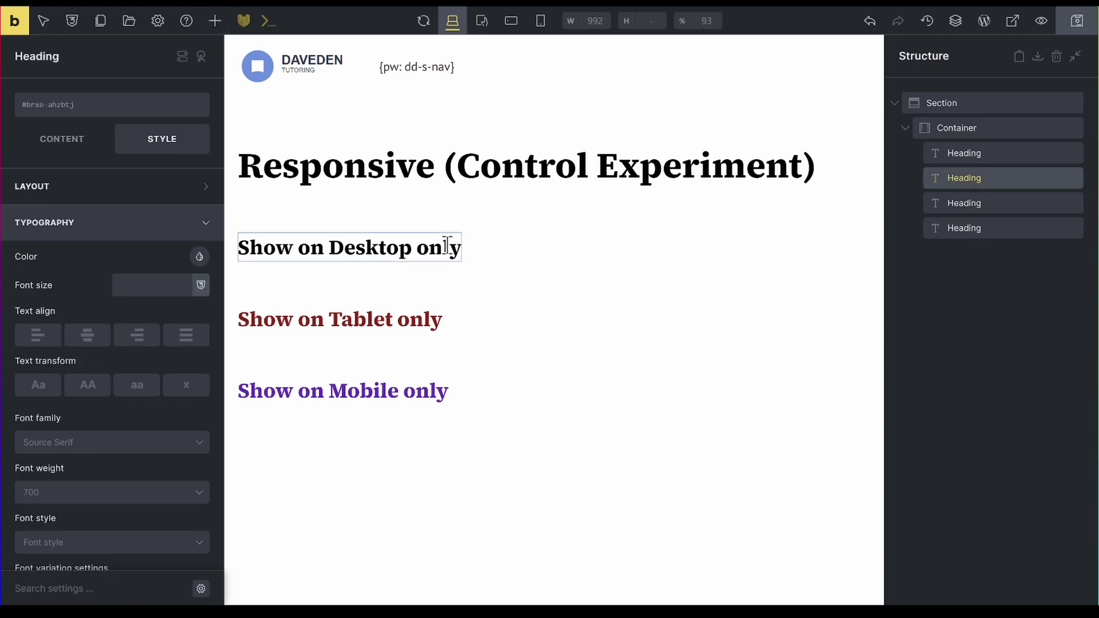
click(61, 150)
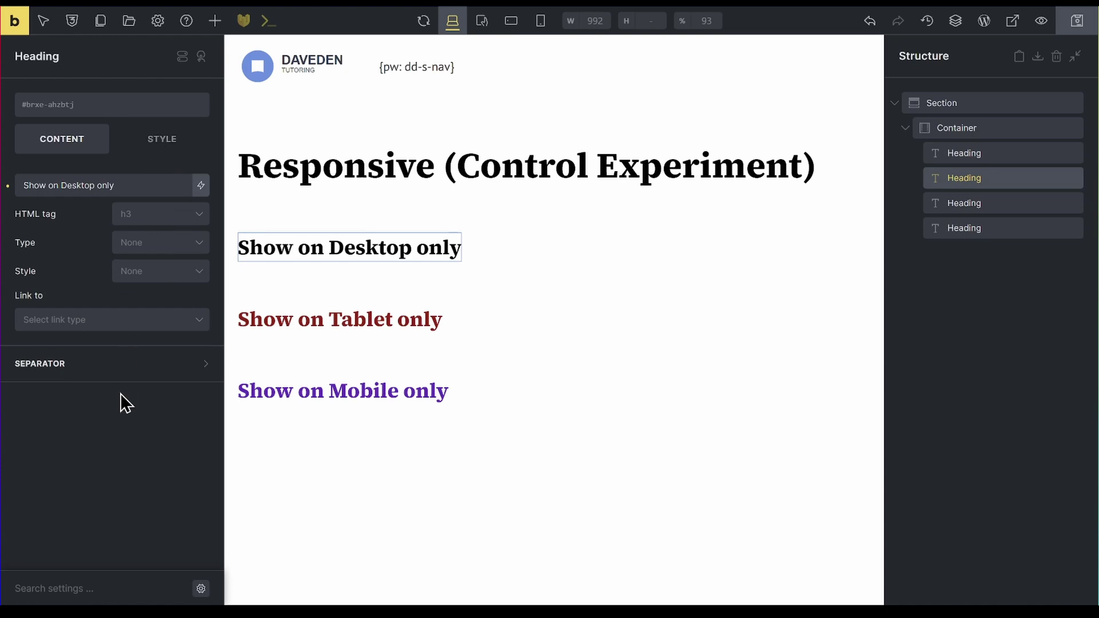
Search the heading's settings for 'dis' and check its Display options, leaving it at block
key(ctrl+shift+f)
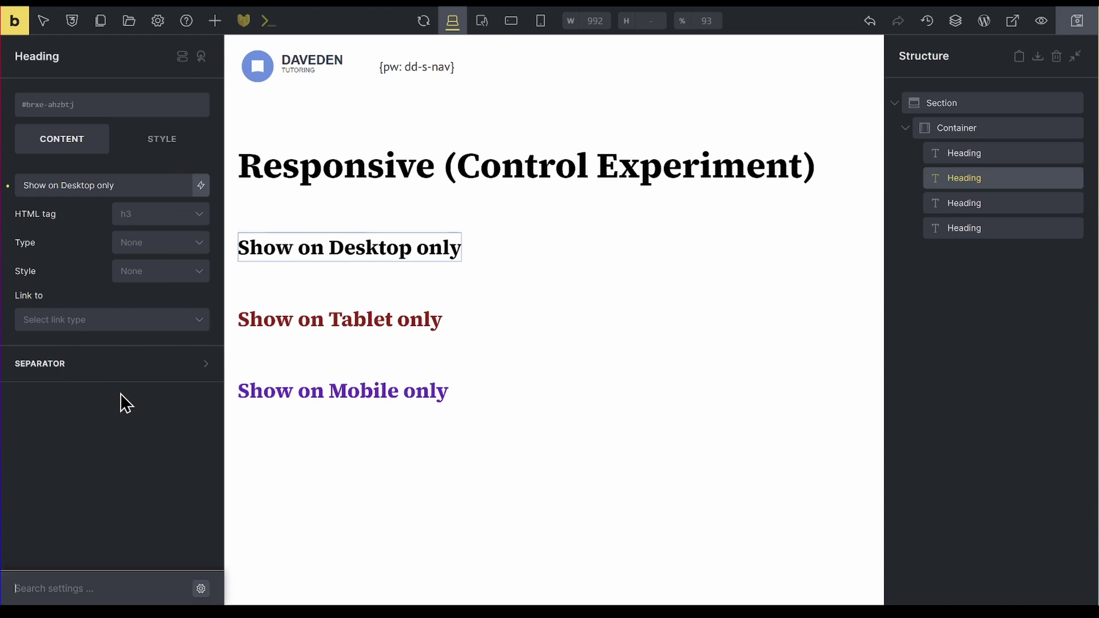
text(disp)
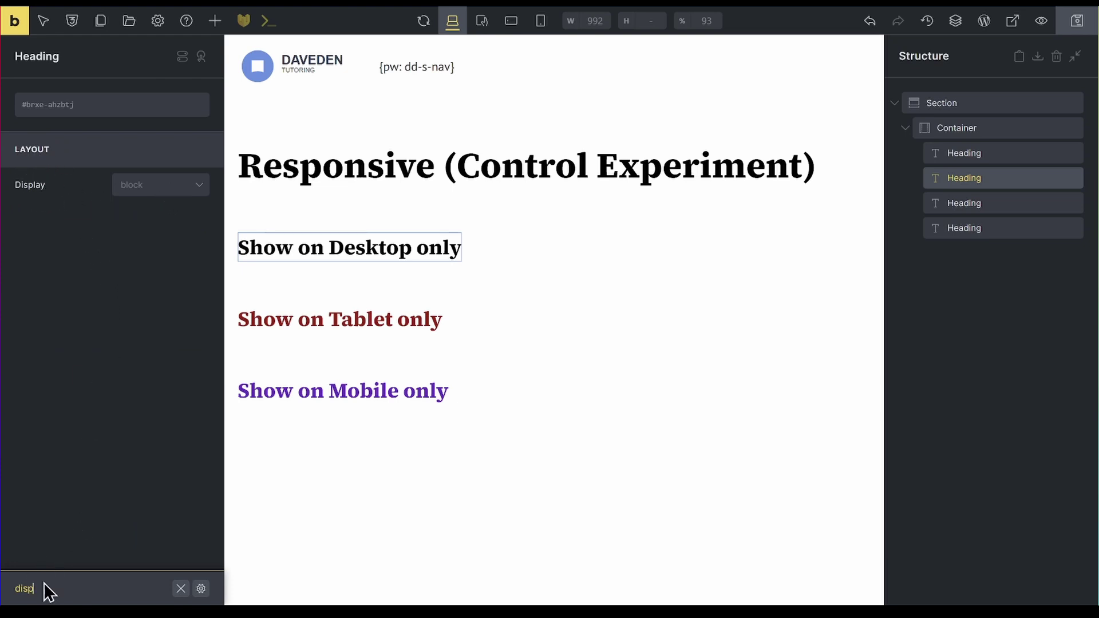
click(162, 192)
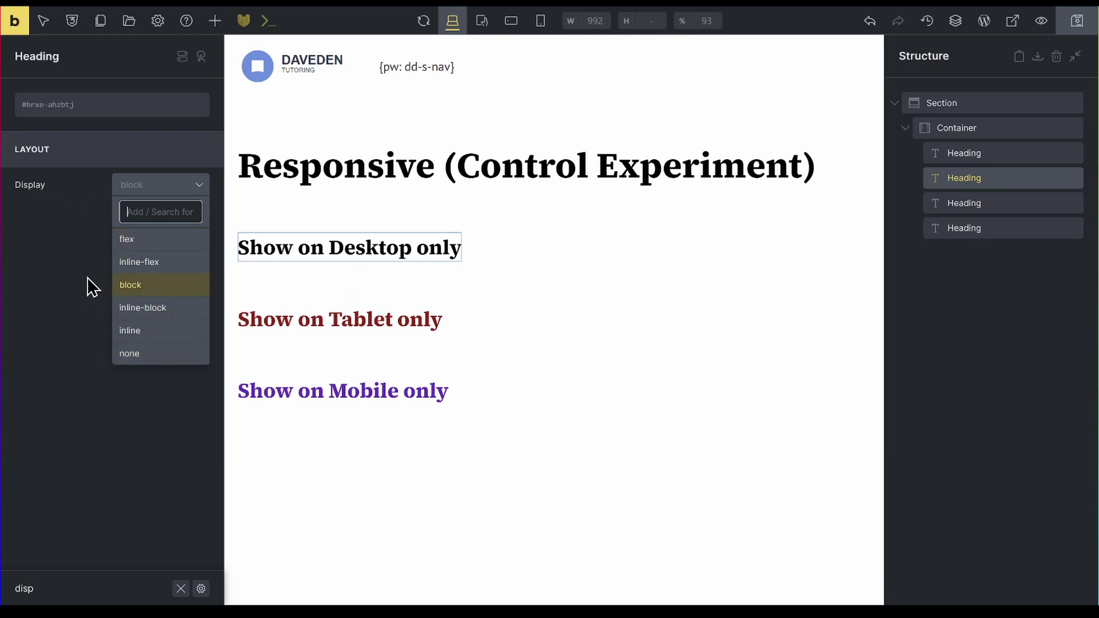
click(70, 263)
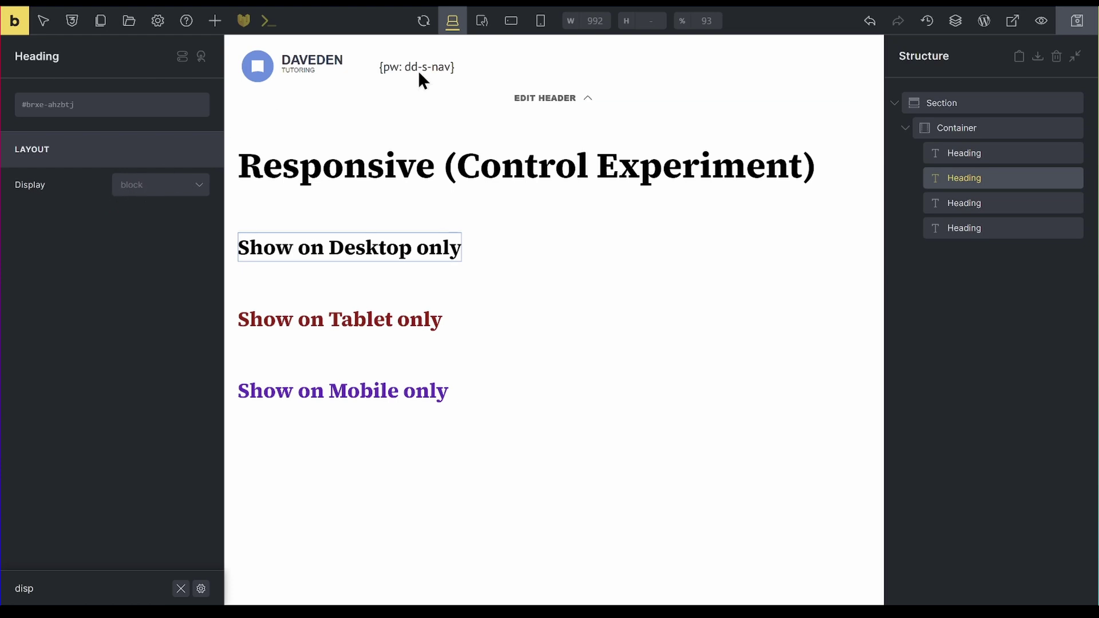
Set the Show on Desktop only heading's Display to none at tablet portrait
click(485, 24)
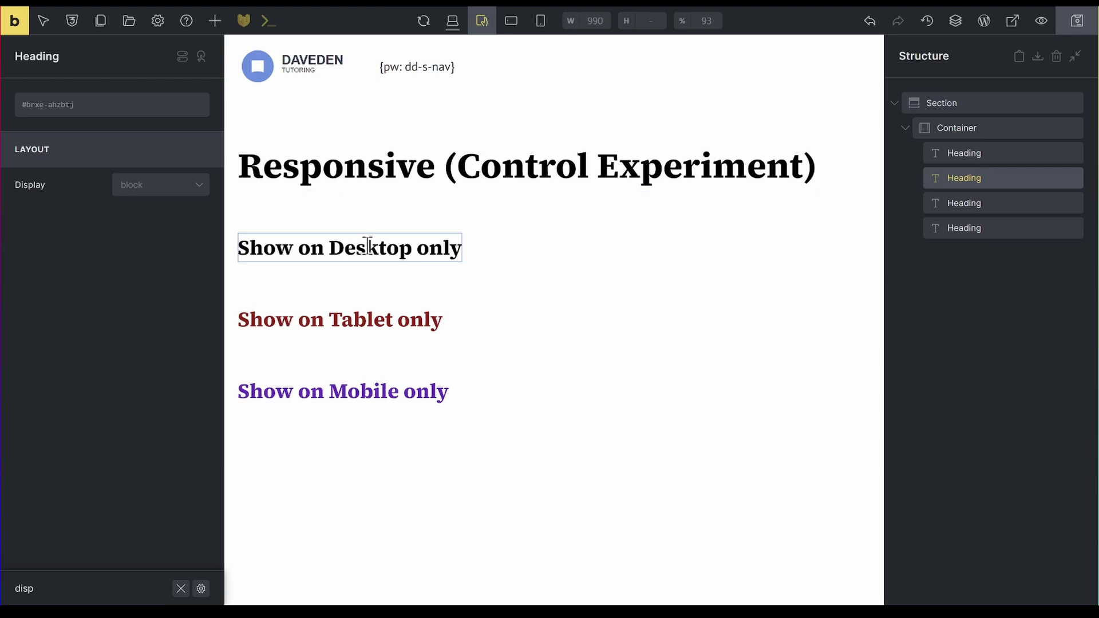
click(167, 188)
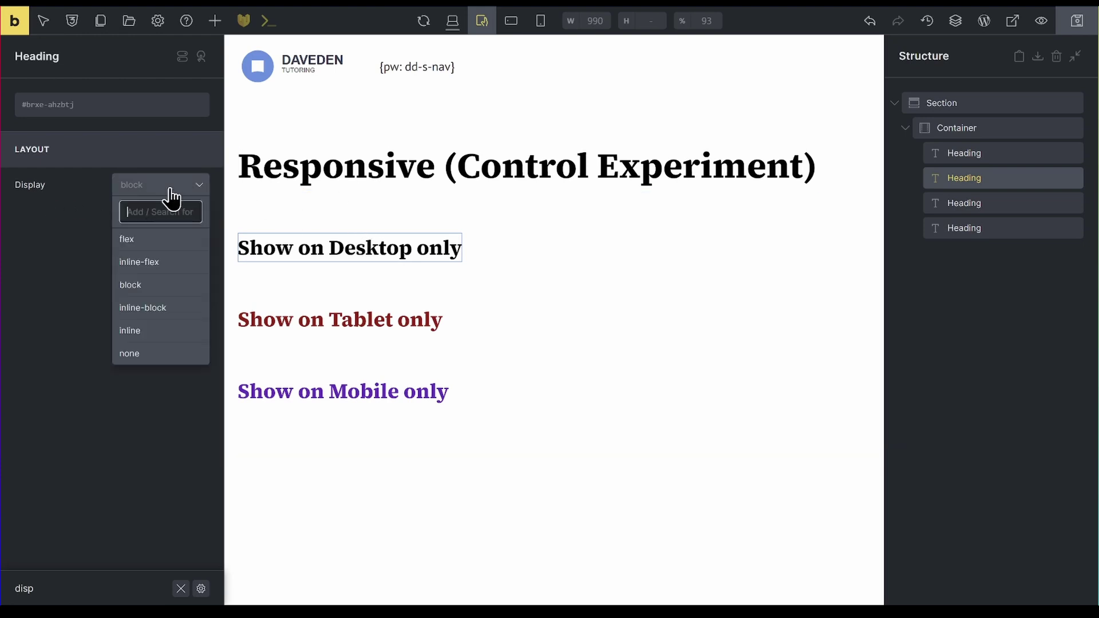
click(158, 359)
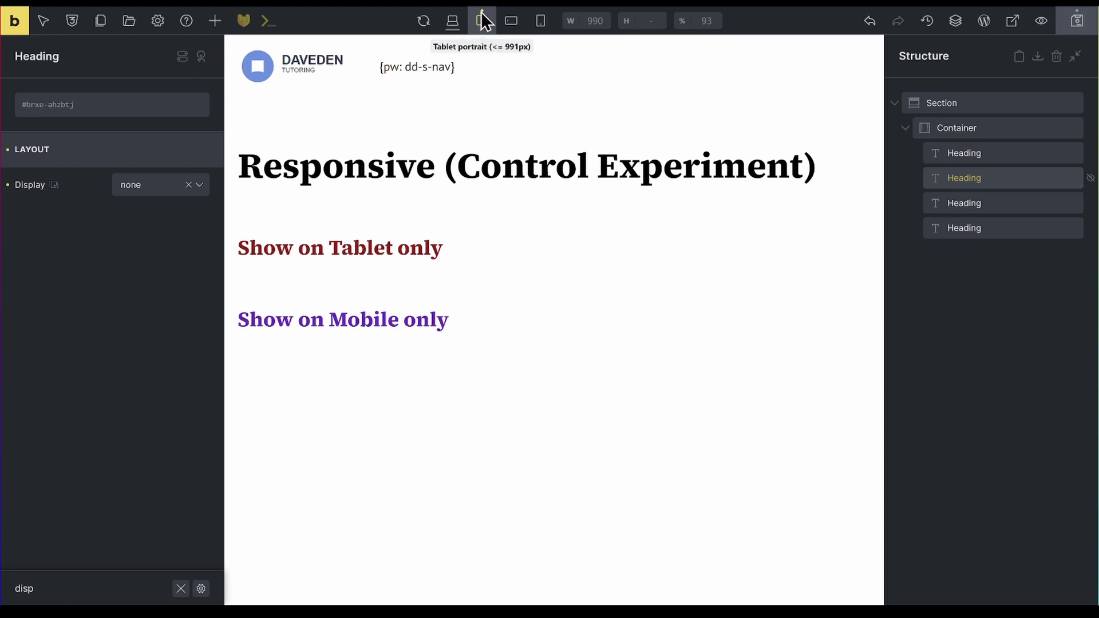
Preview the heading at mobile landscape and mobile portrait widths, then return to desktop
click(515, 20)
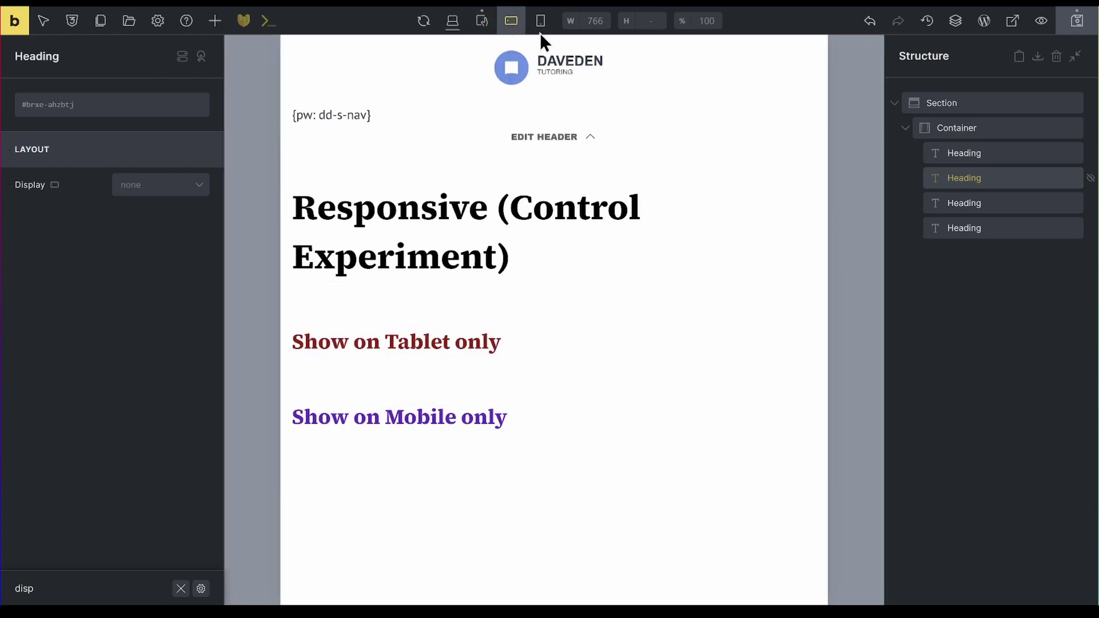
click(540, 21)
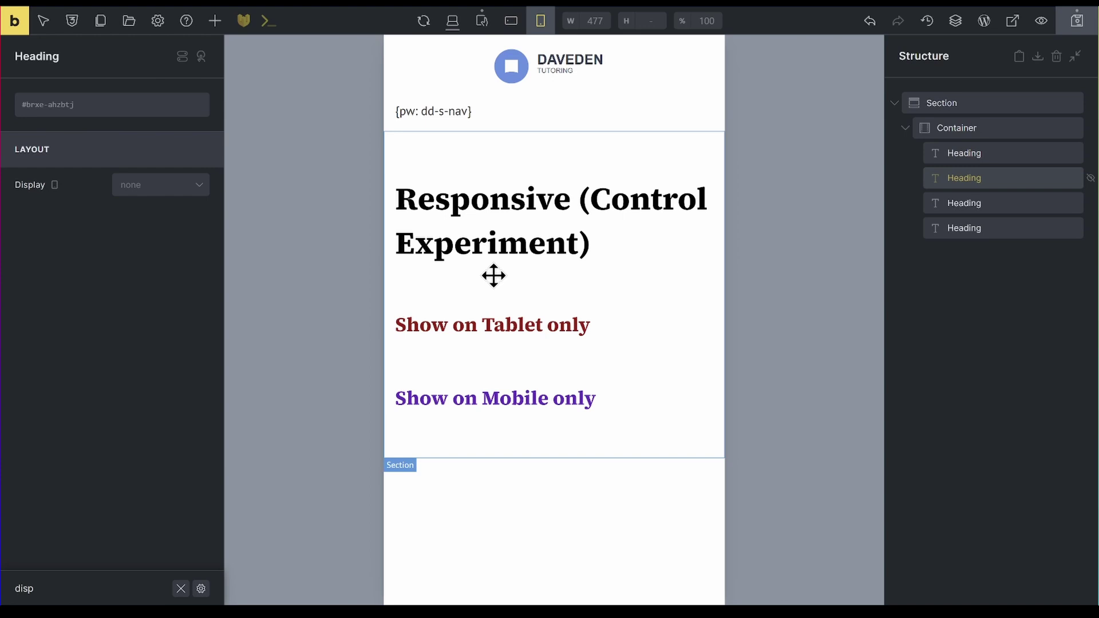
click(453, 22)
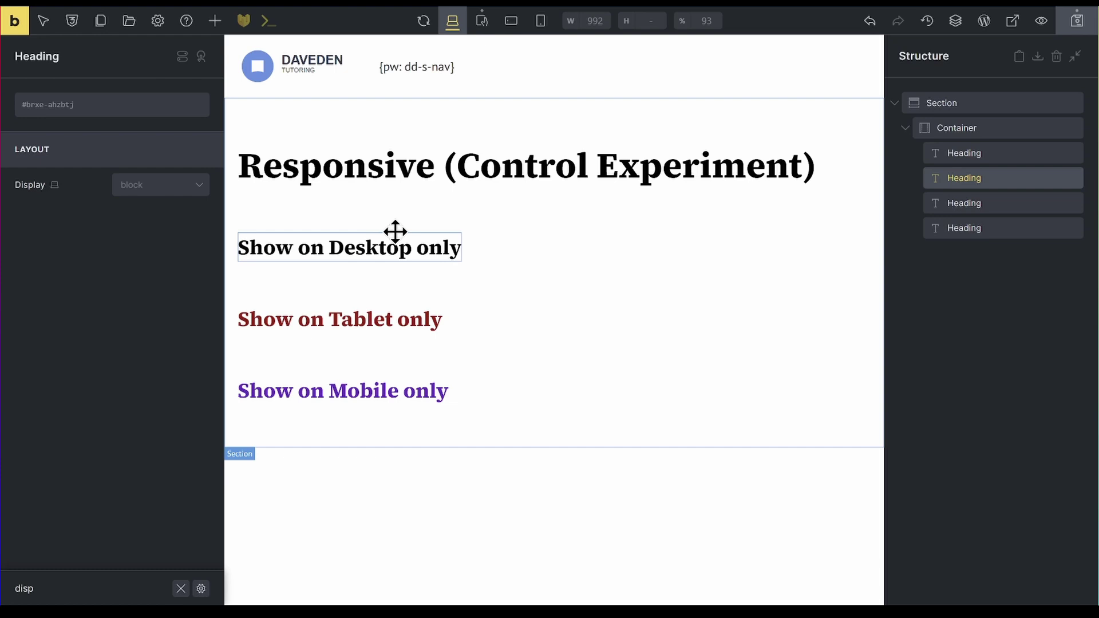
Set the Show on Tablet only heading's Style > Layout Display to none on desktop
click(358, 321)
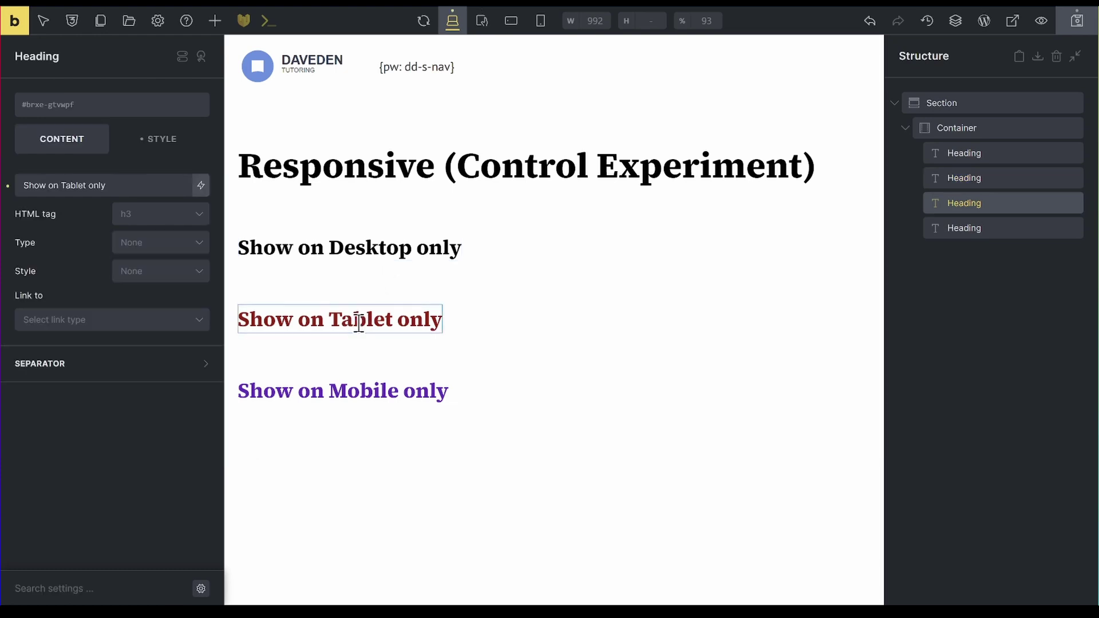
click(134, 149)
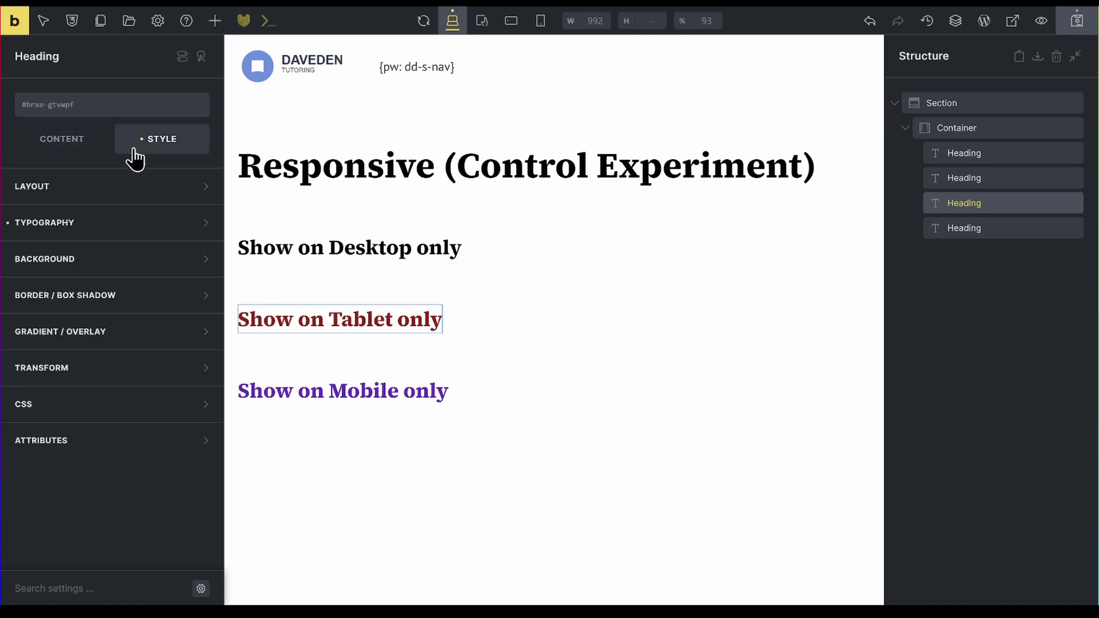
click(127, 196)
scroll(114, 382, down, 10)
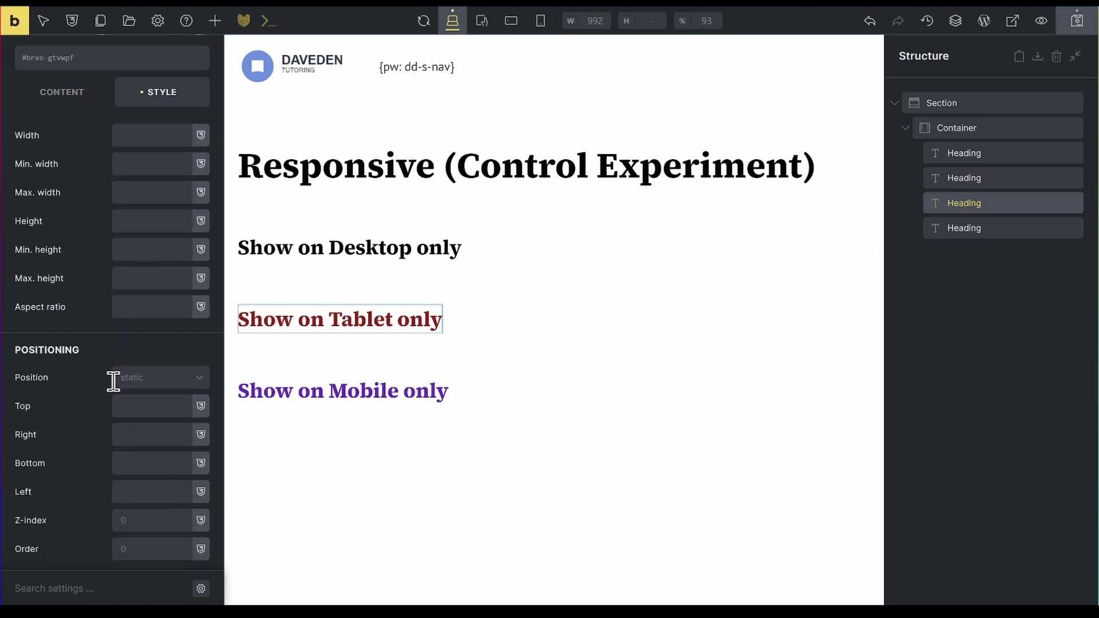
scroll(114, 383, down, 6)
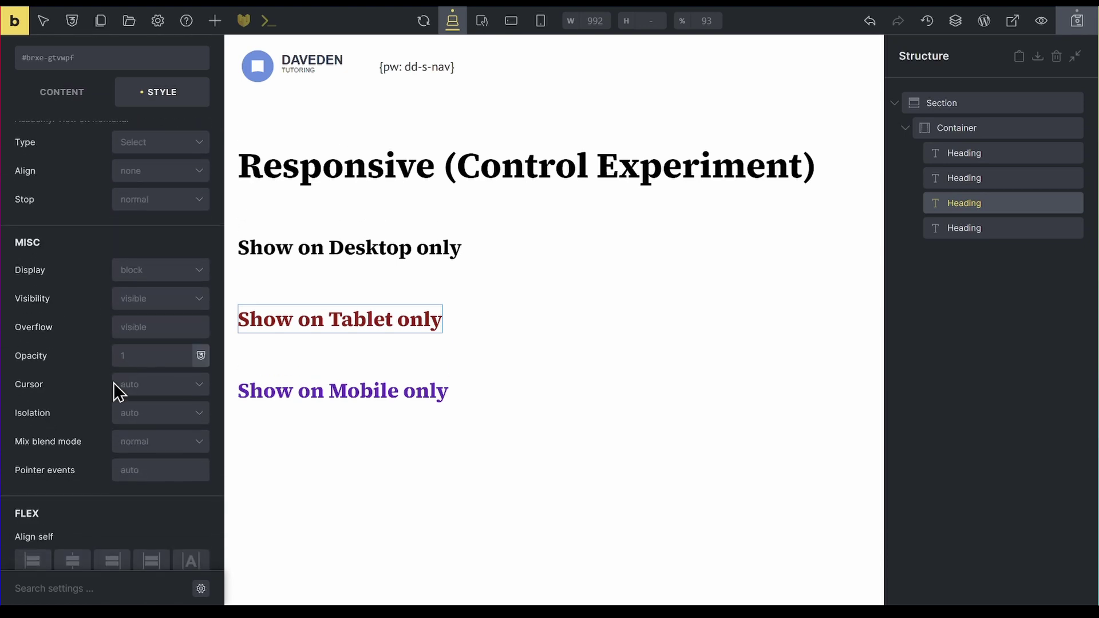
click(178, 274)
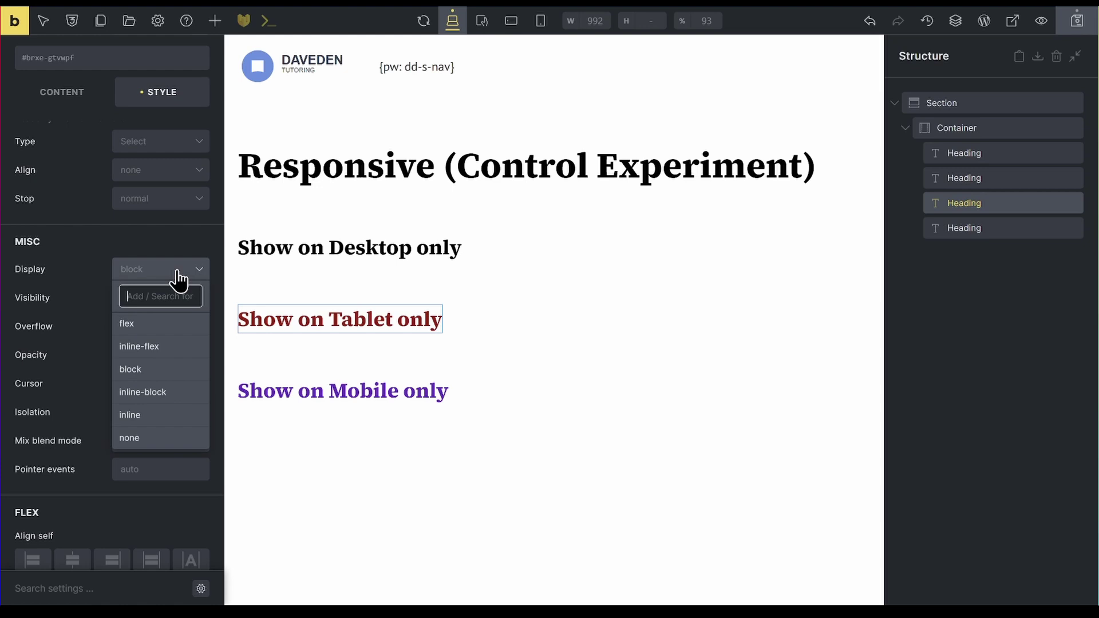
click(153, 438)
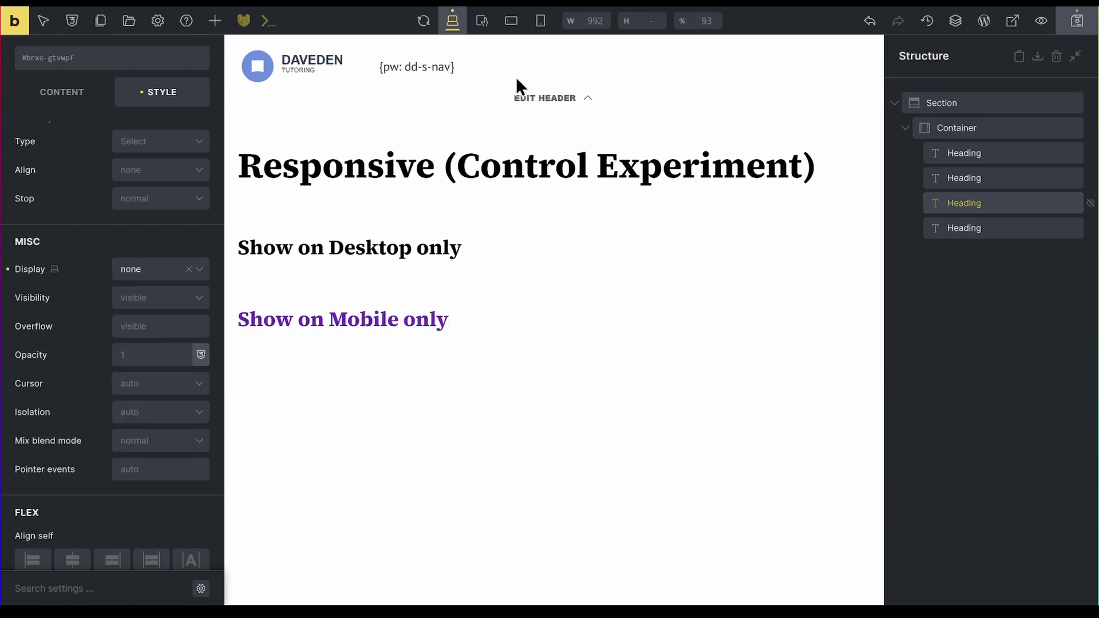
Set its Display to block at tablet portrait and none at mobile landscape
click(482, 23)
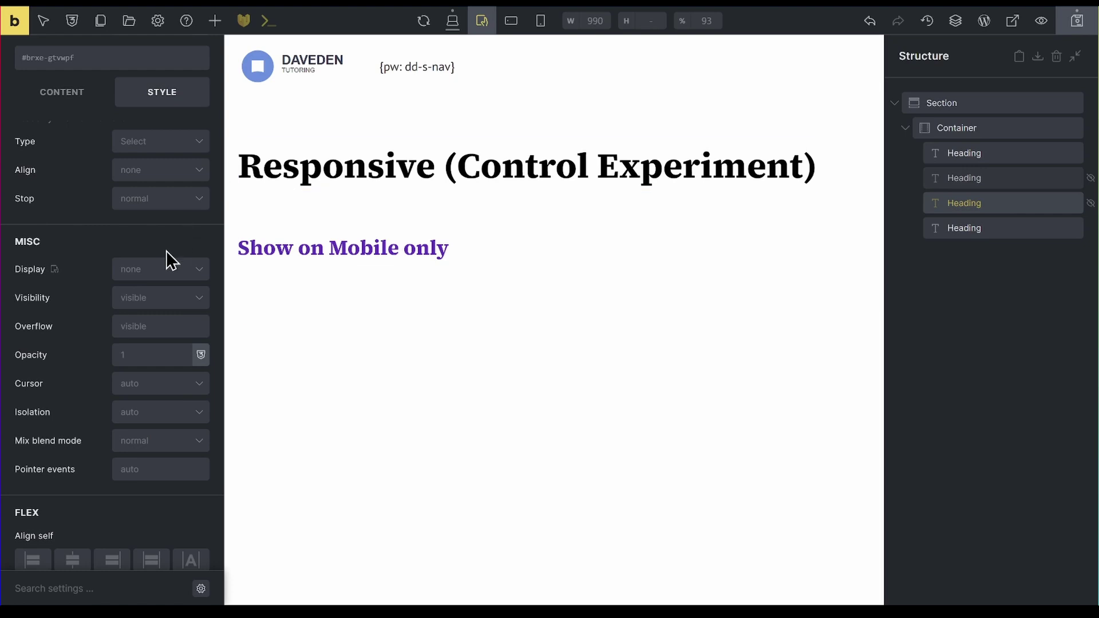
click(151, 274)
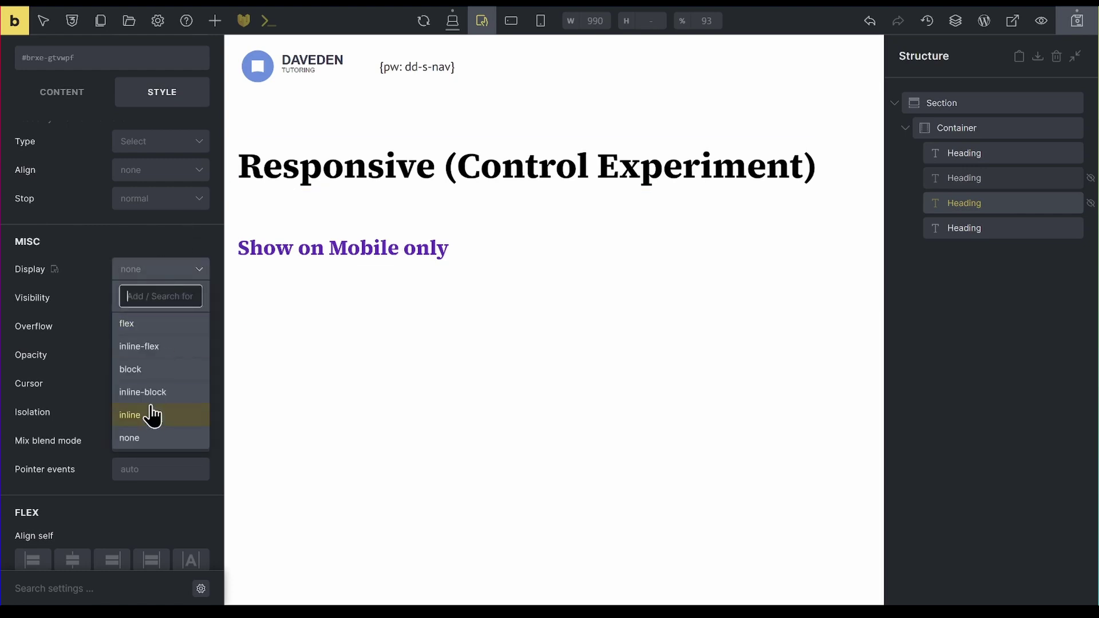
click(151, 370)
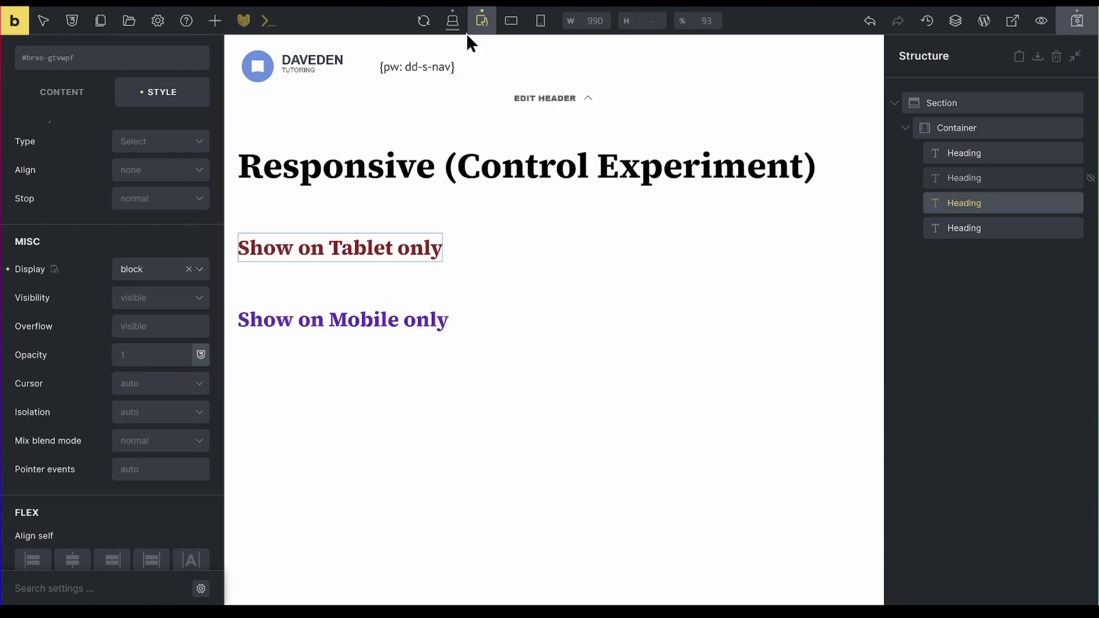
click(512, 23)
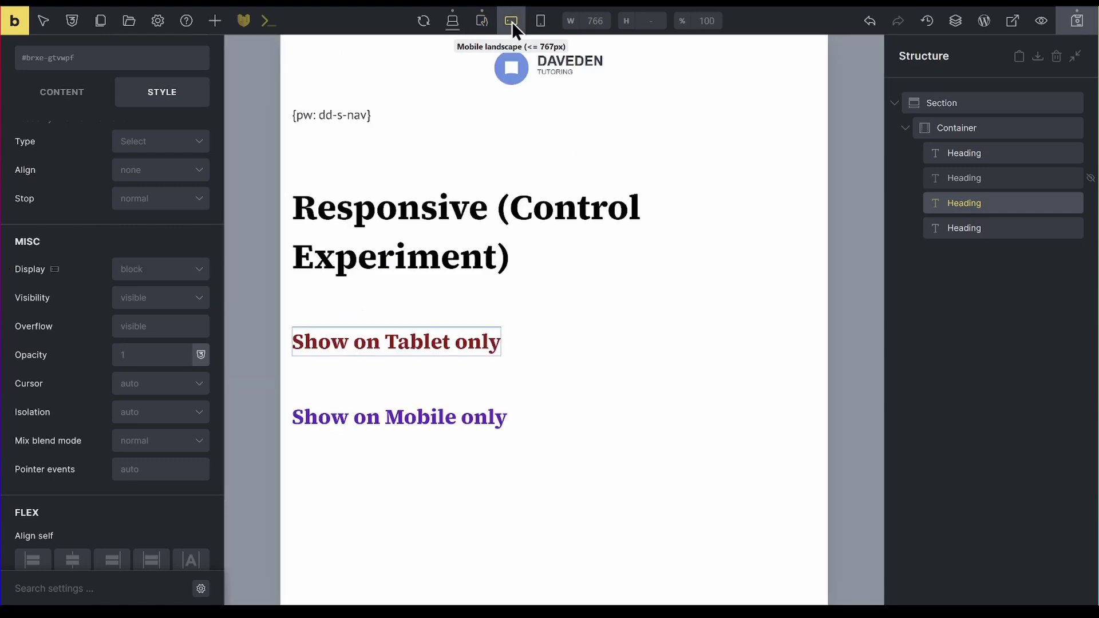
click(161, 274)
click(148, 443)
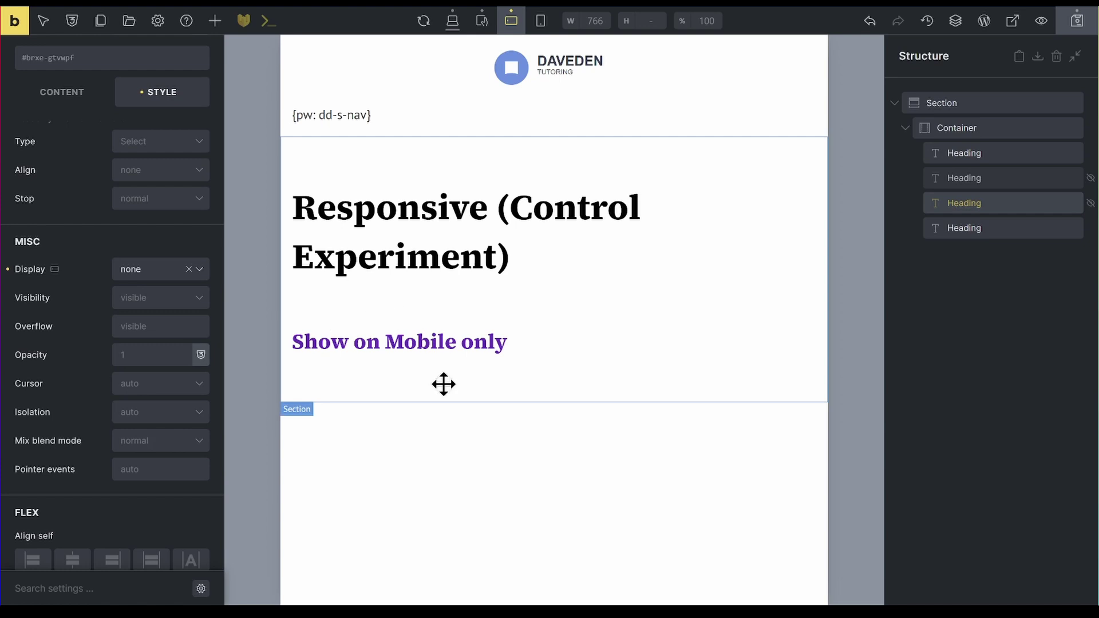
click(456, 341)
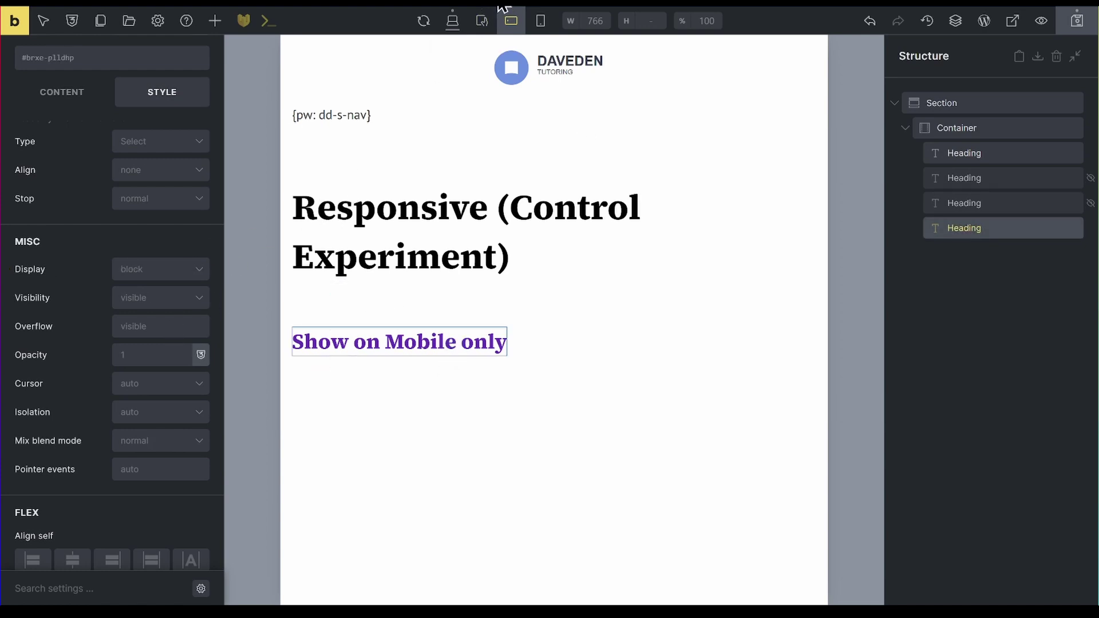
Set the Show on Mobile only heading's Display to none on desktop and block at mobile landscape
click(453, 26)
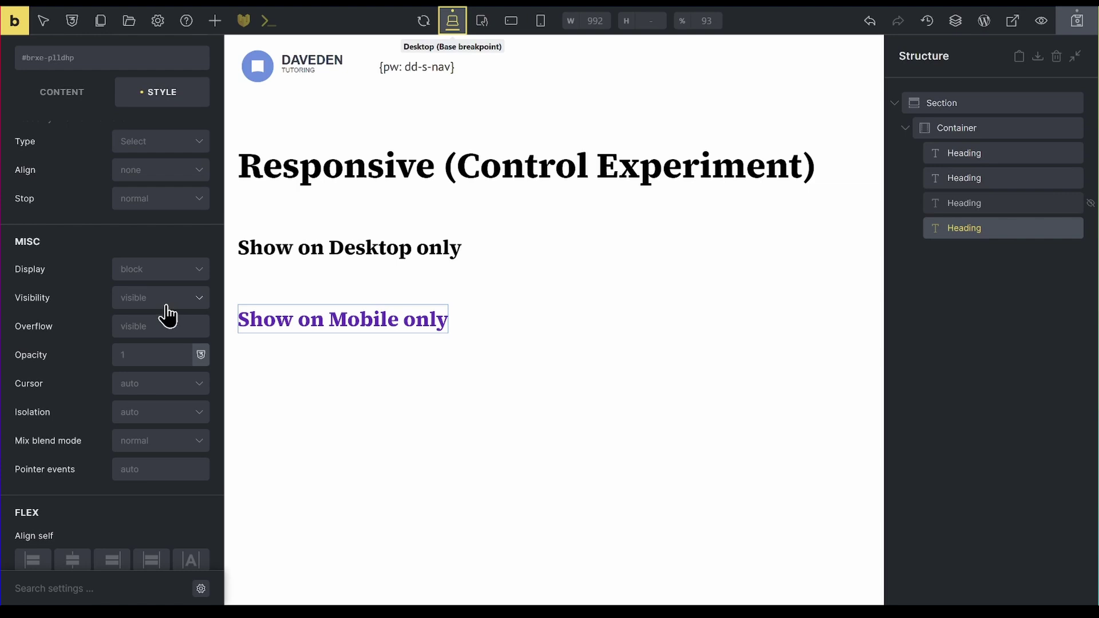
click(143, 273)
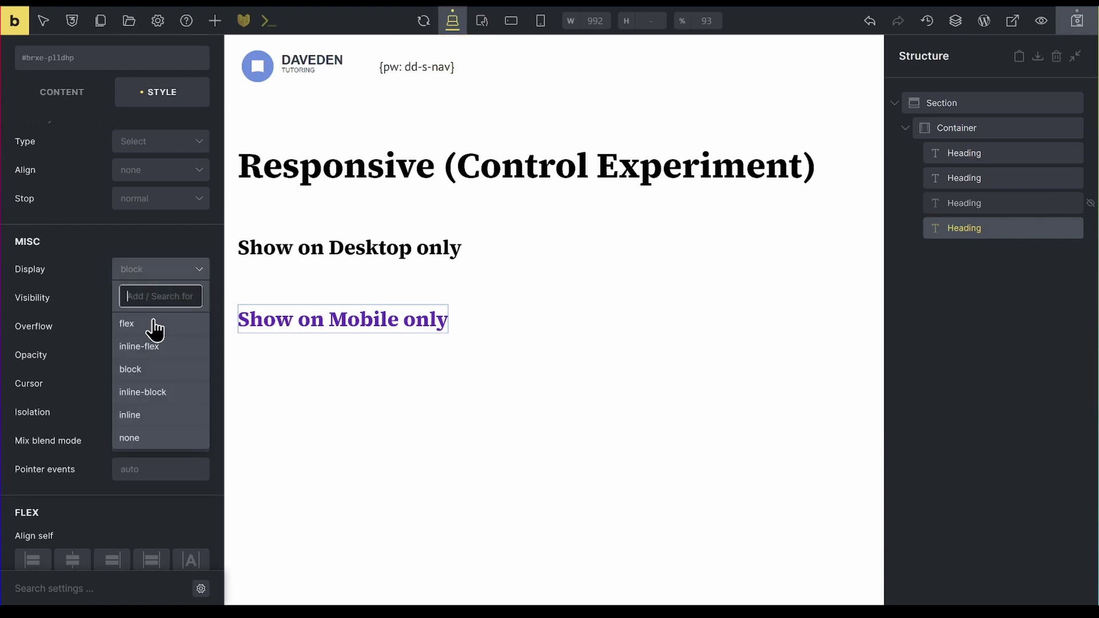
click(161, 440)
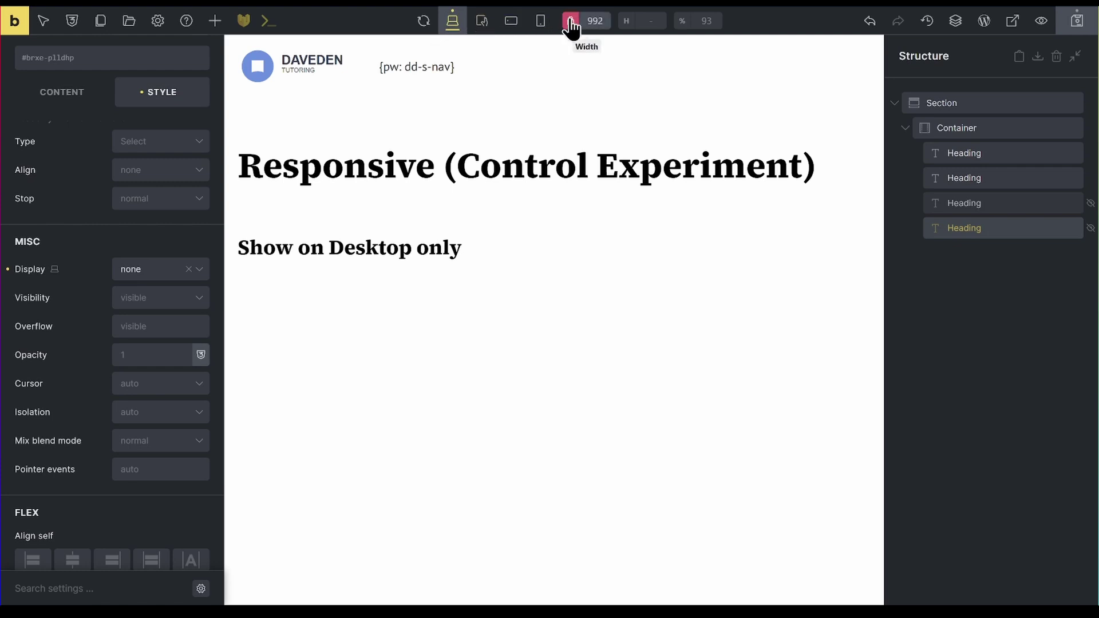
click(513, 22)
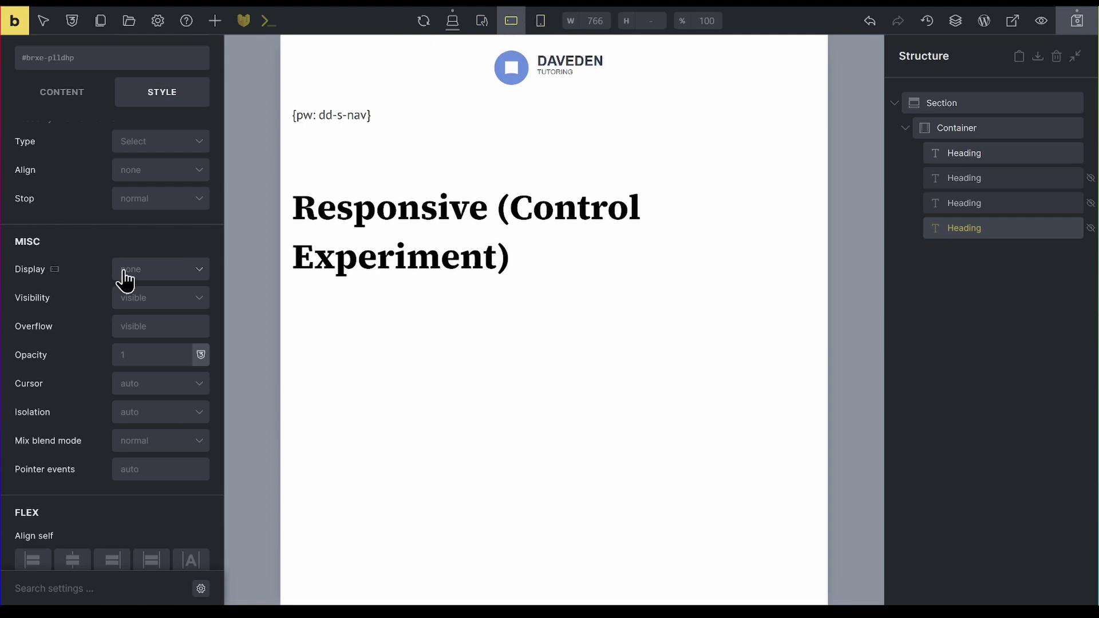
click(149, 270)
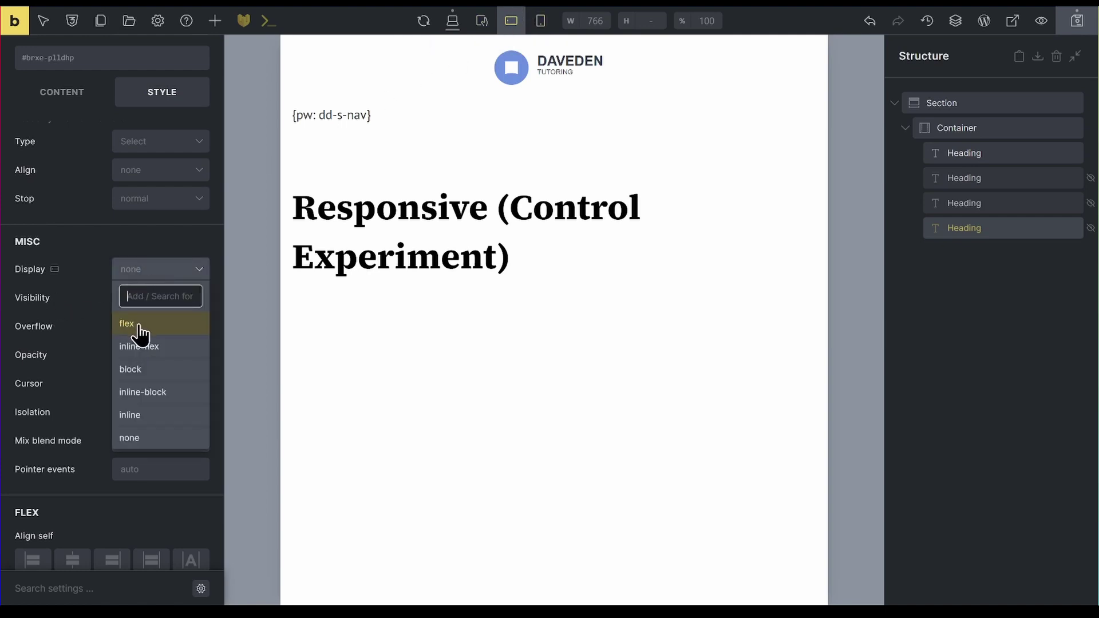
click(155, 371)
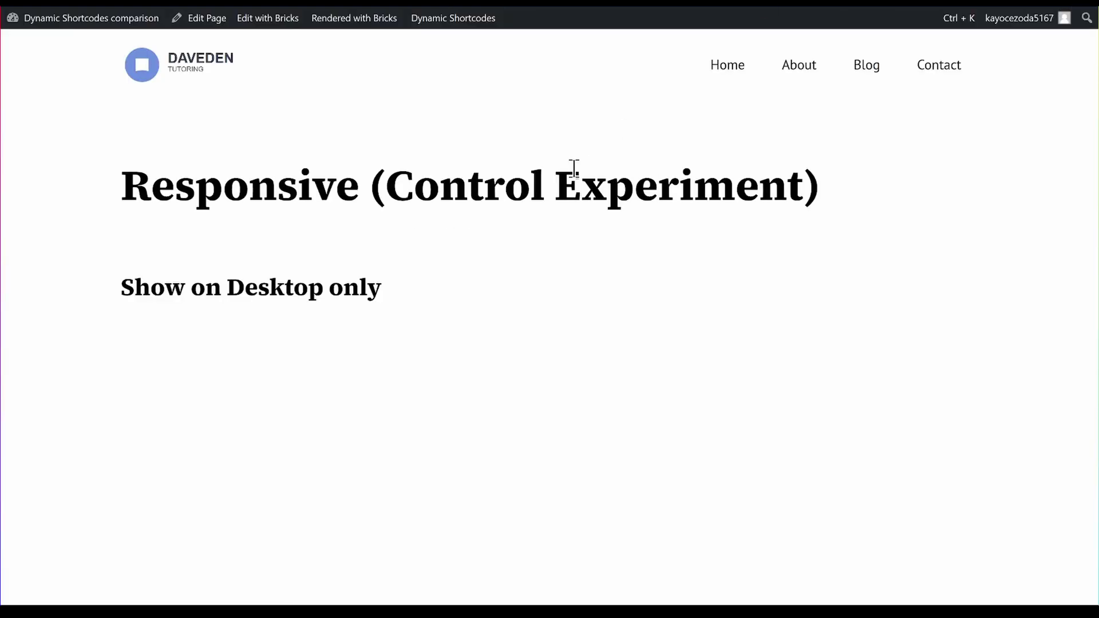
Inspect the live page in DevTools and set the emulated width to 993 px
right_click(346, 286)
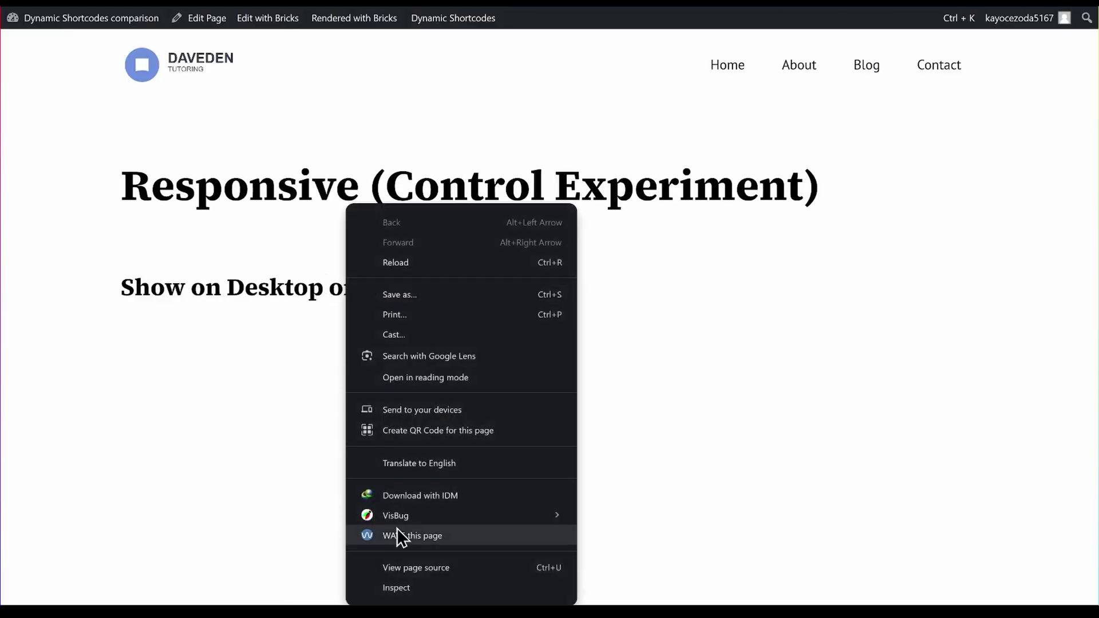
click(411, 595)
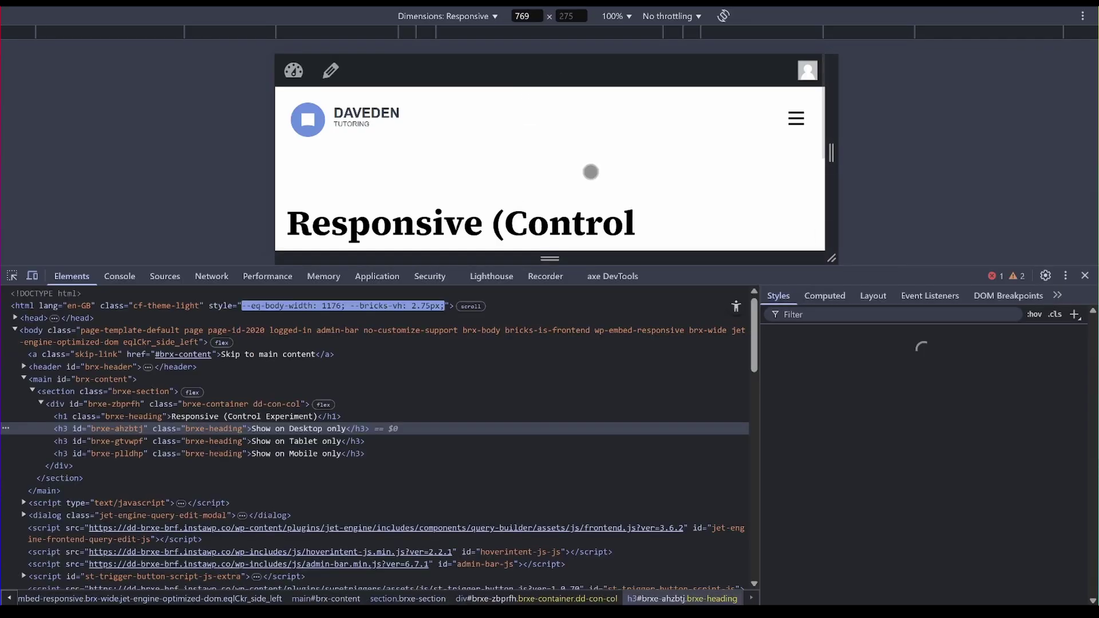
scroll(590, 172, down, 2)
double_click(522, 16)
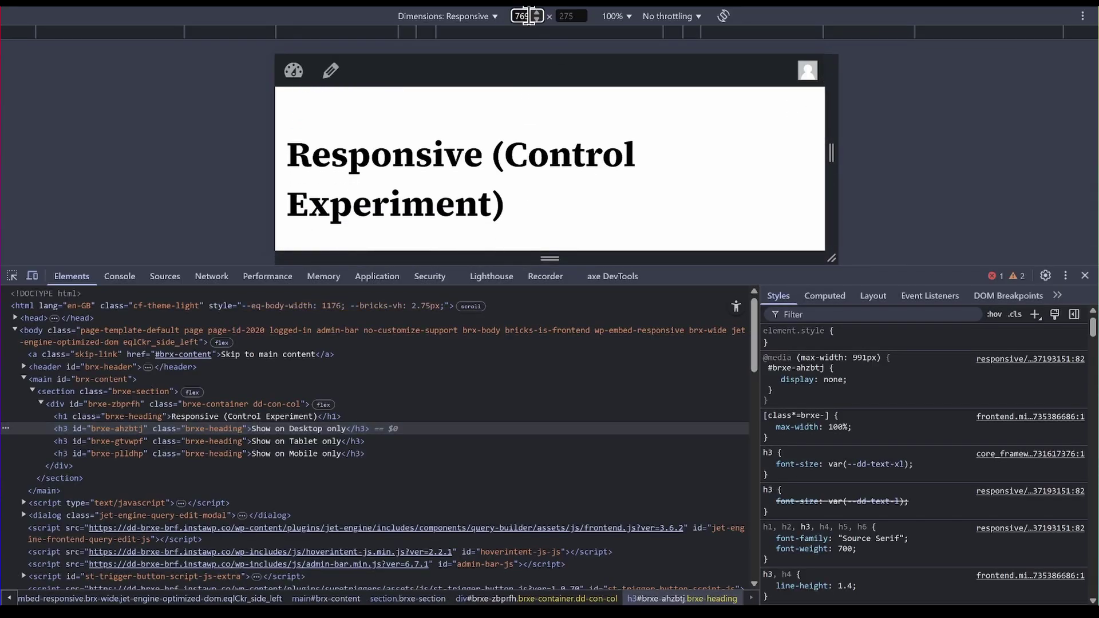
text(993)
key(Return)
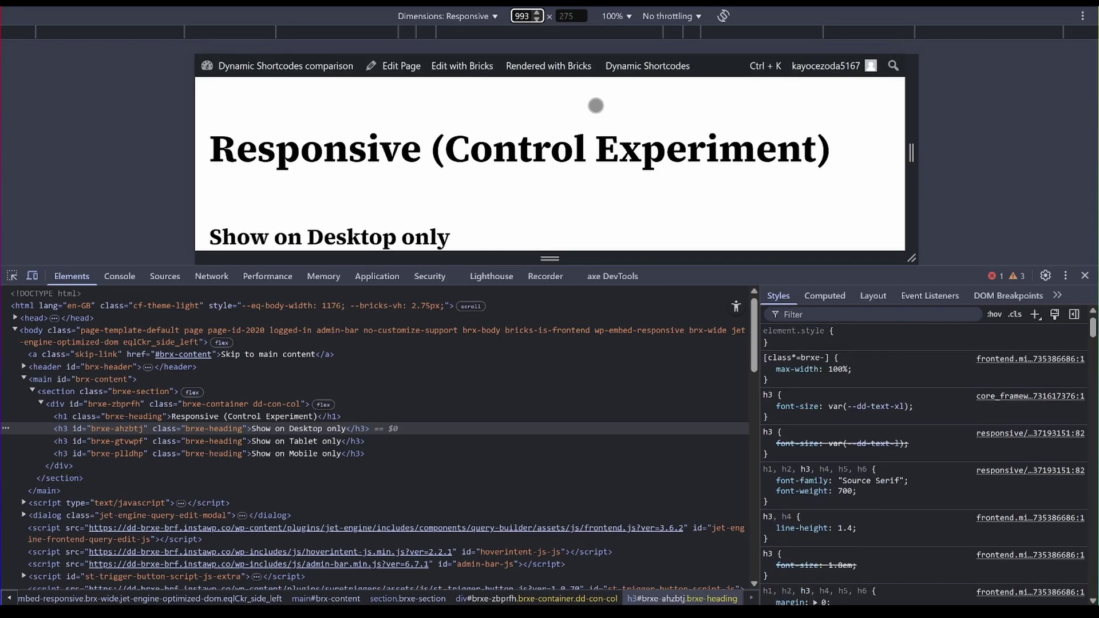
Step the emulated width down to 990 px and make the viewport taller
scroll(566, 205, down, 1)
scroll(566, 205, down, 1)
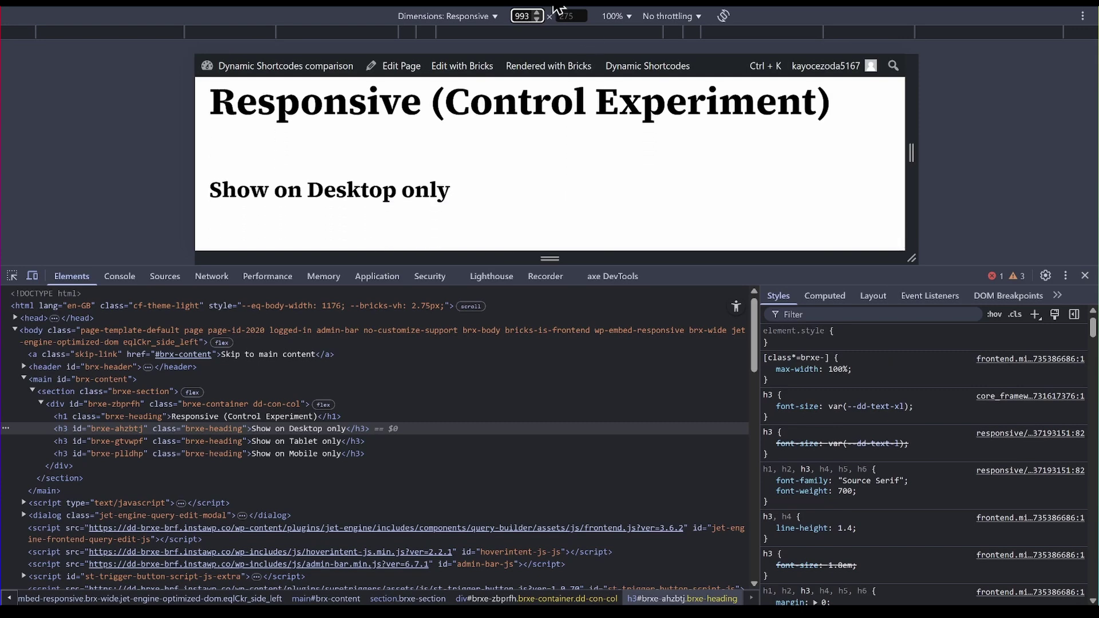
click(537, 20)
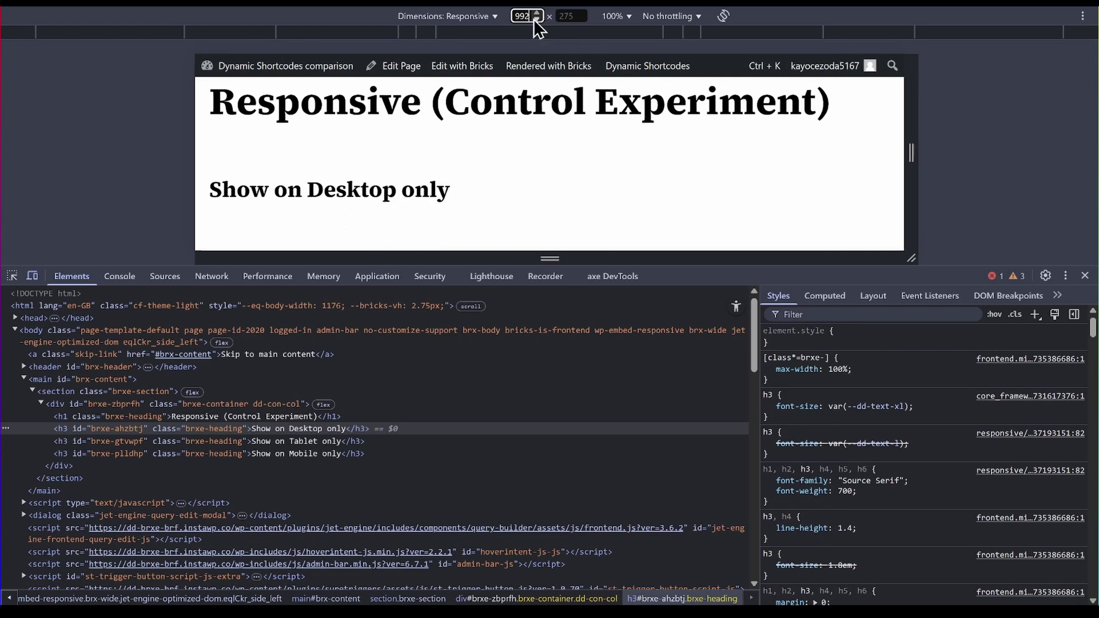
click(537, 19)
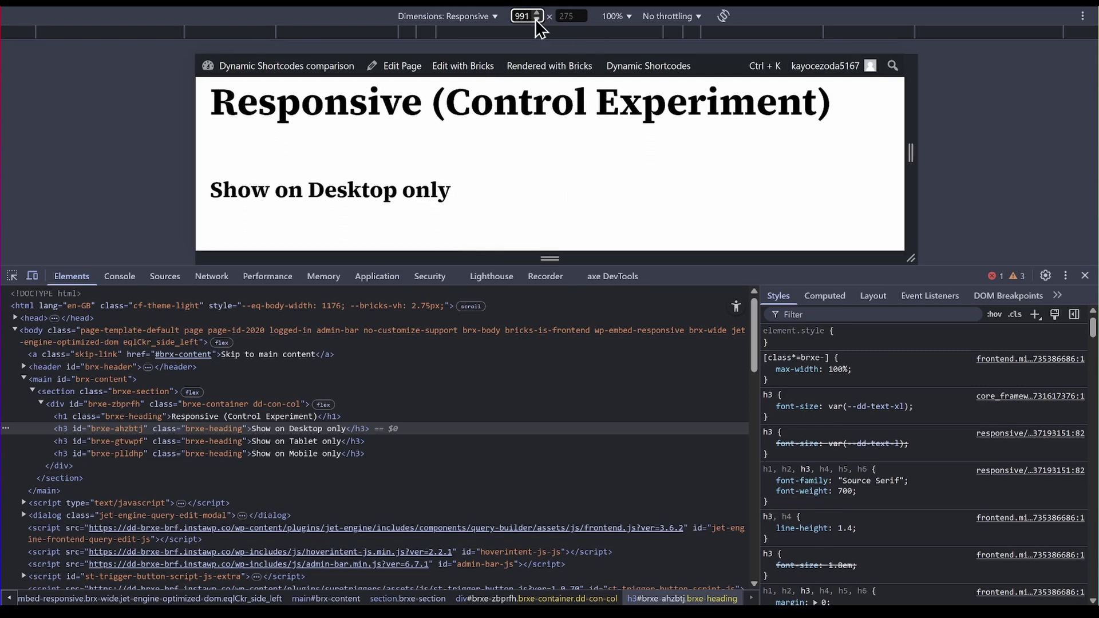
click(537, 19)
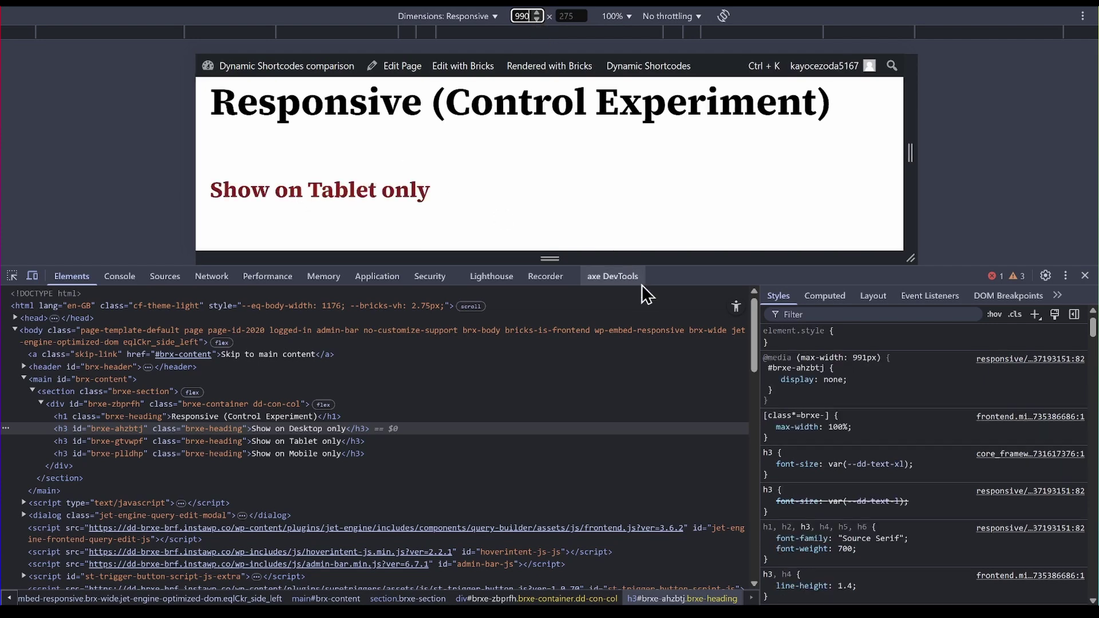
drag(648, 265, 627, 441)
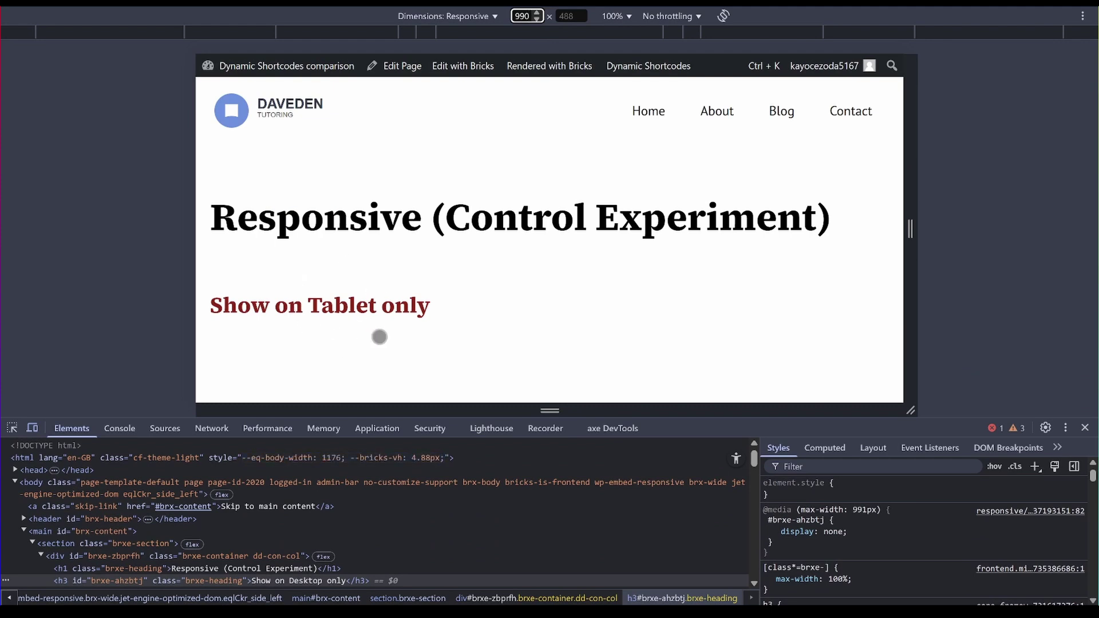
Set the emulated width to 769 px, then step it down to 768 px
double_click(524, 16)
text(769)
key(Return)
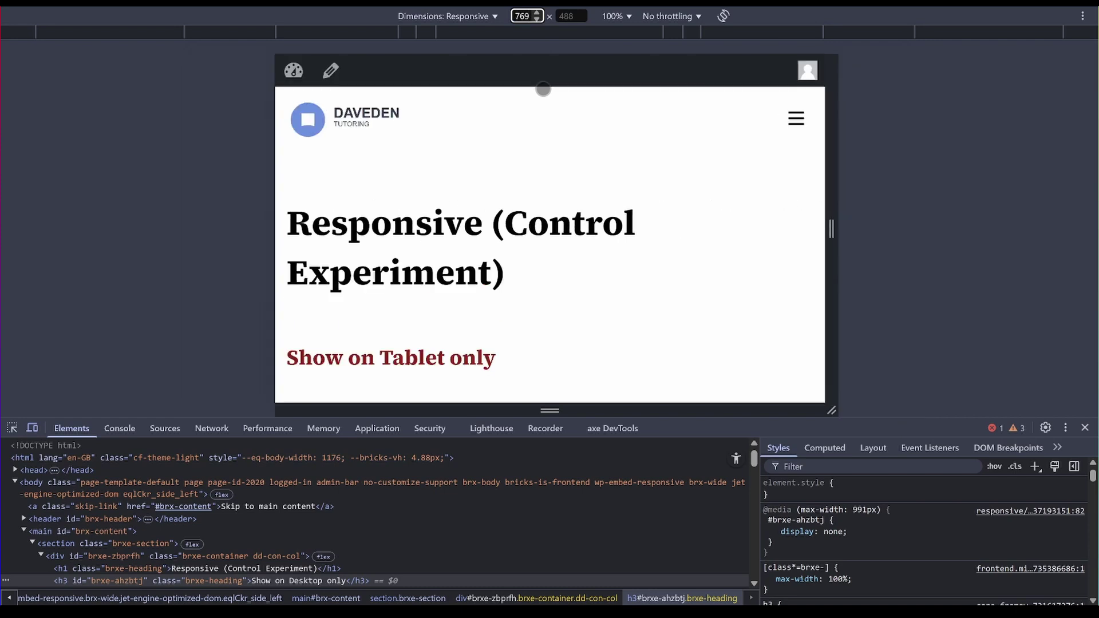
scroll(509, 272, down, 1)
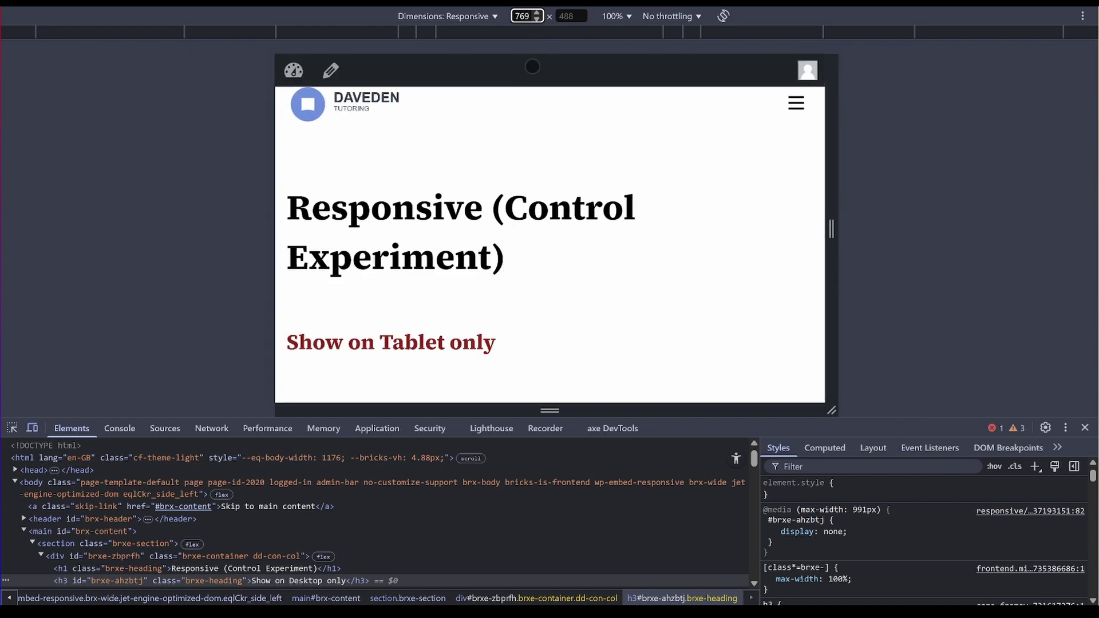
click(539, 19)
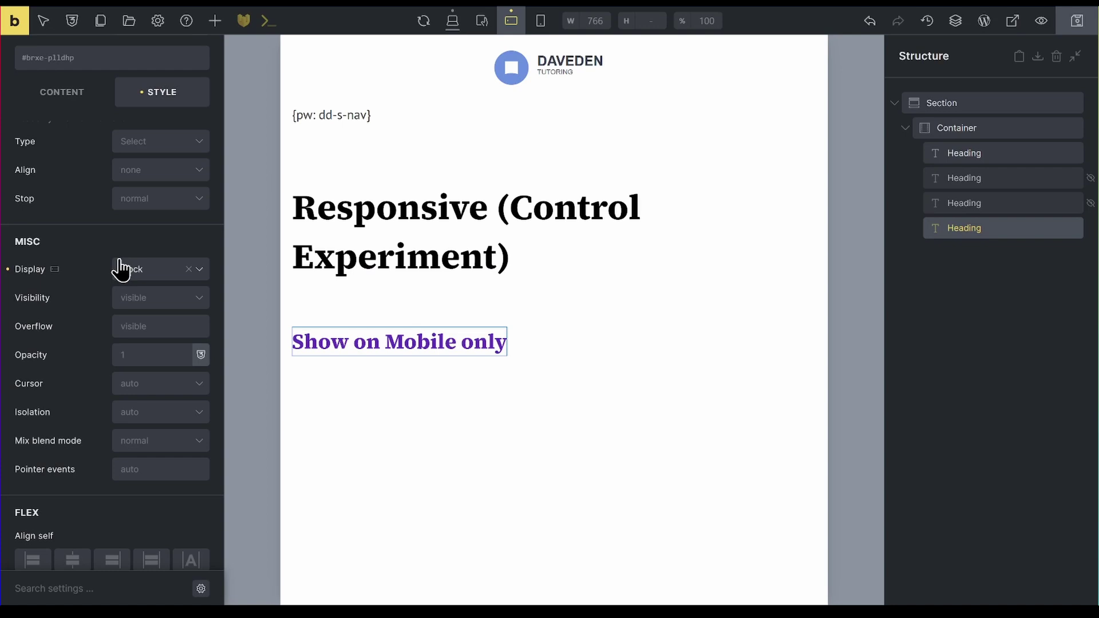
click(139, 282)
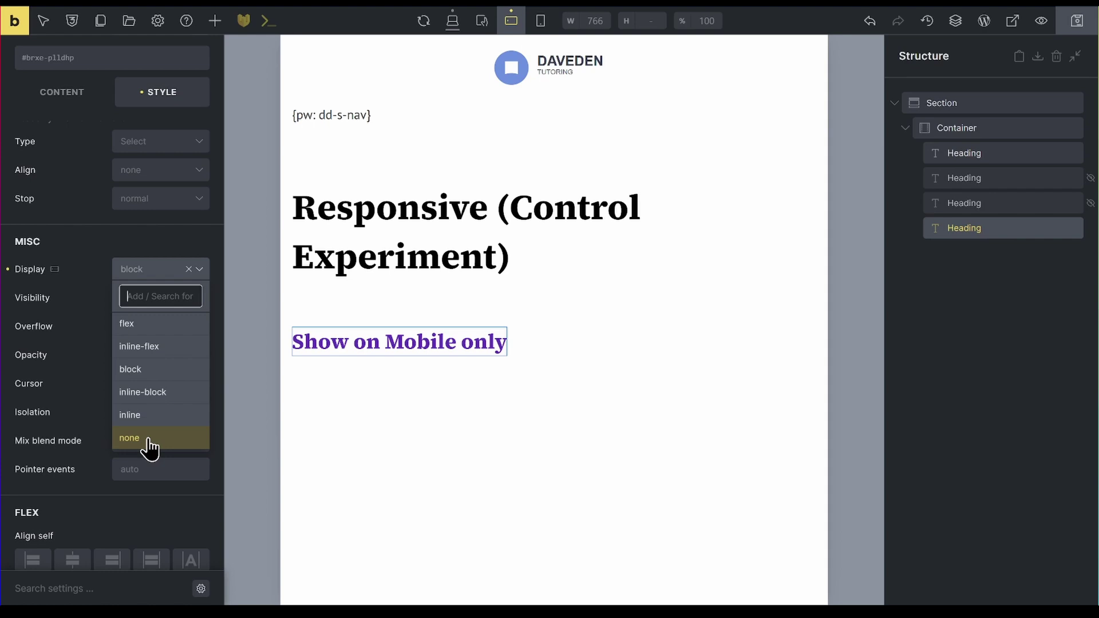
click(177, 225)
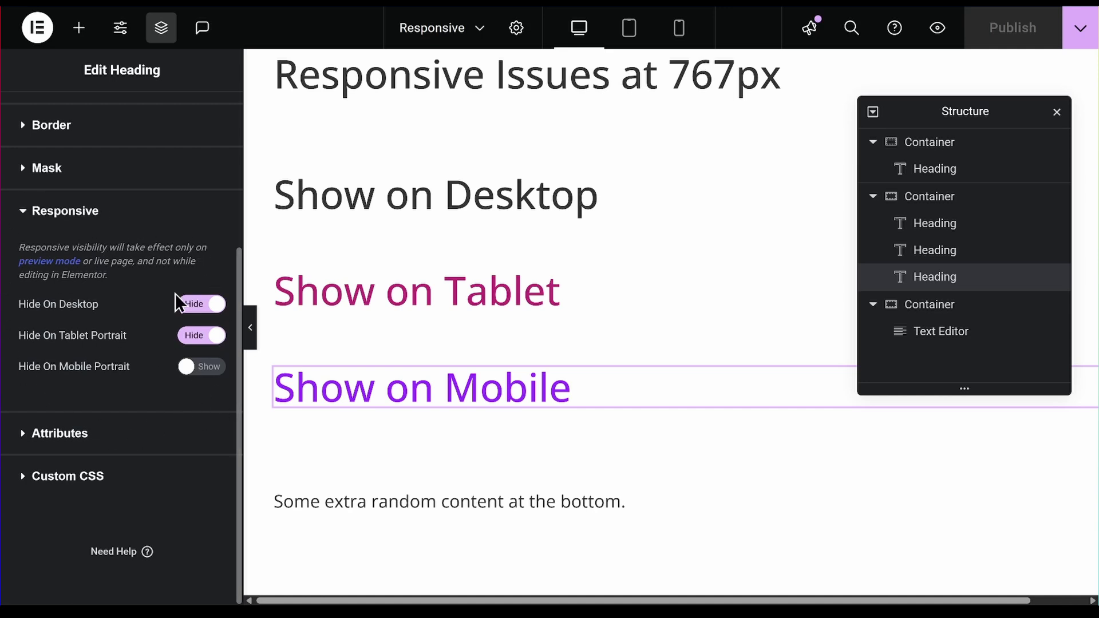
Select the container holding the three headings and view its Container Layout options, currently Flexbox
scroll(175, 293, up, 4)
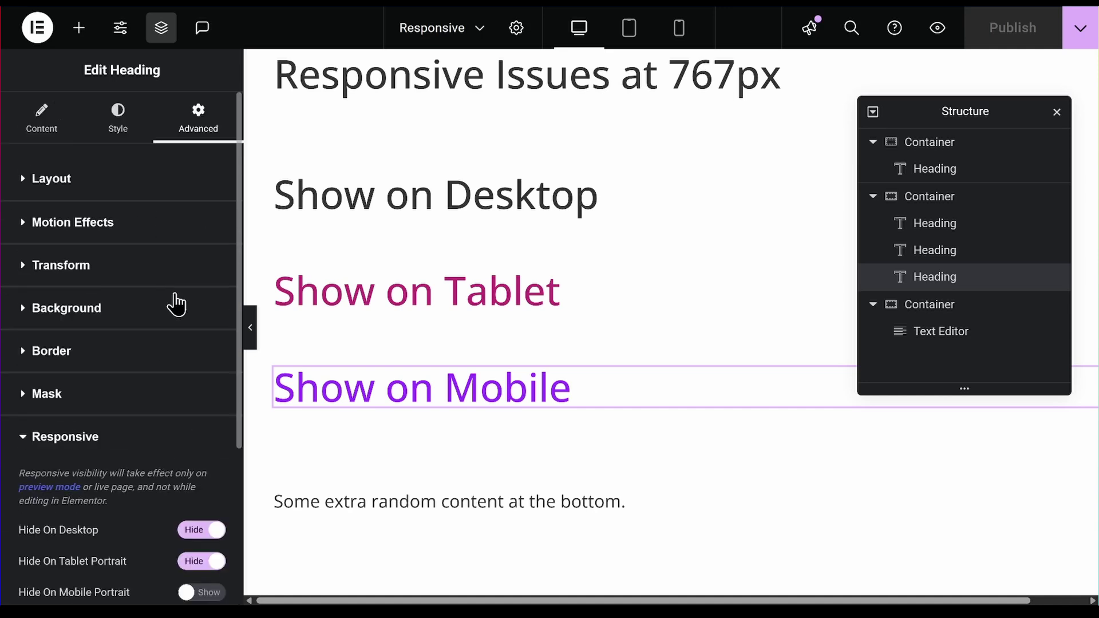
click(56, 136)
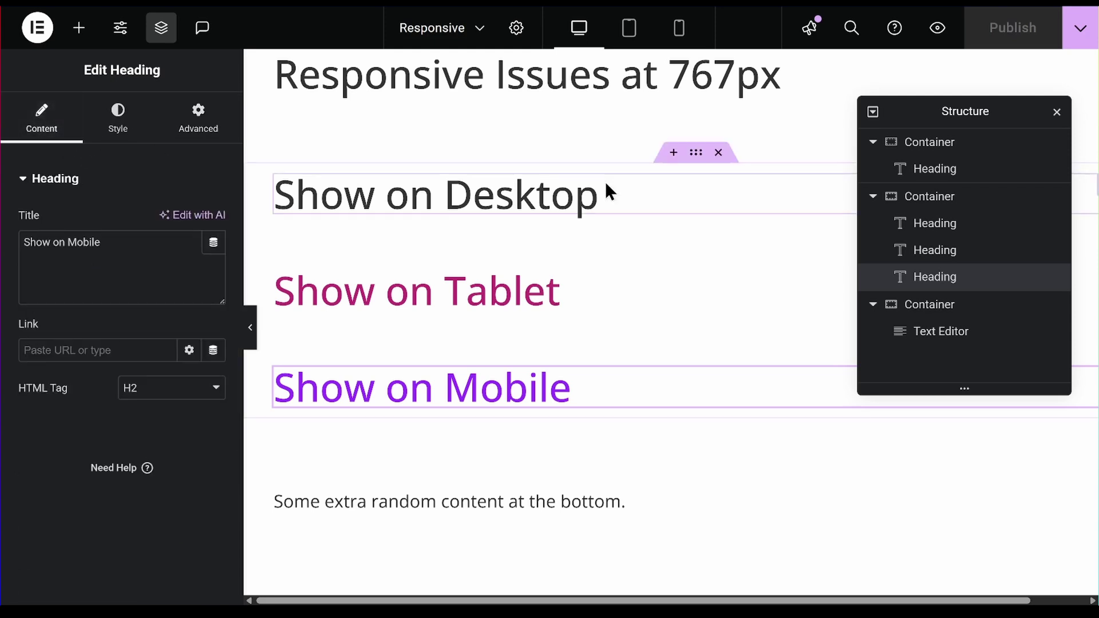
click(945, 198)
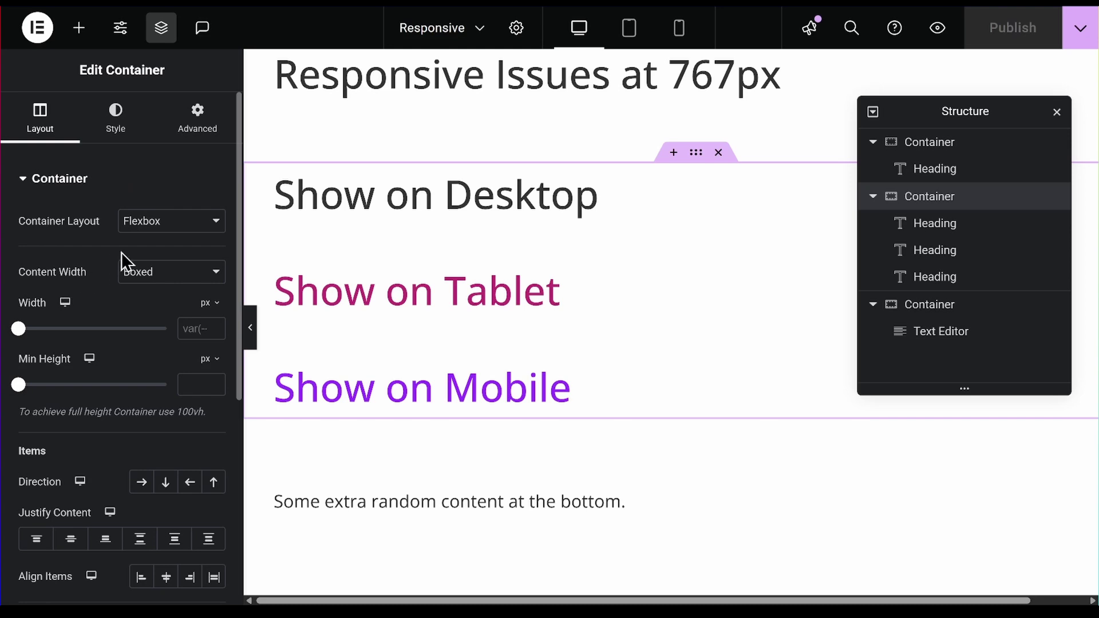
click(154, 232)
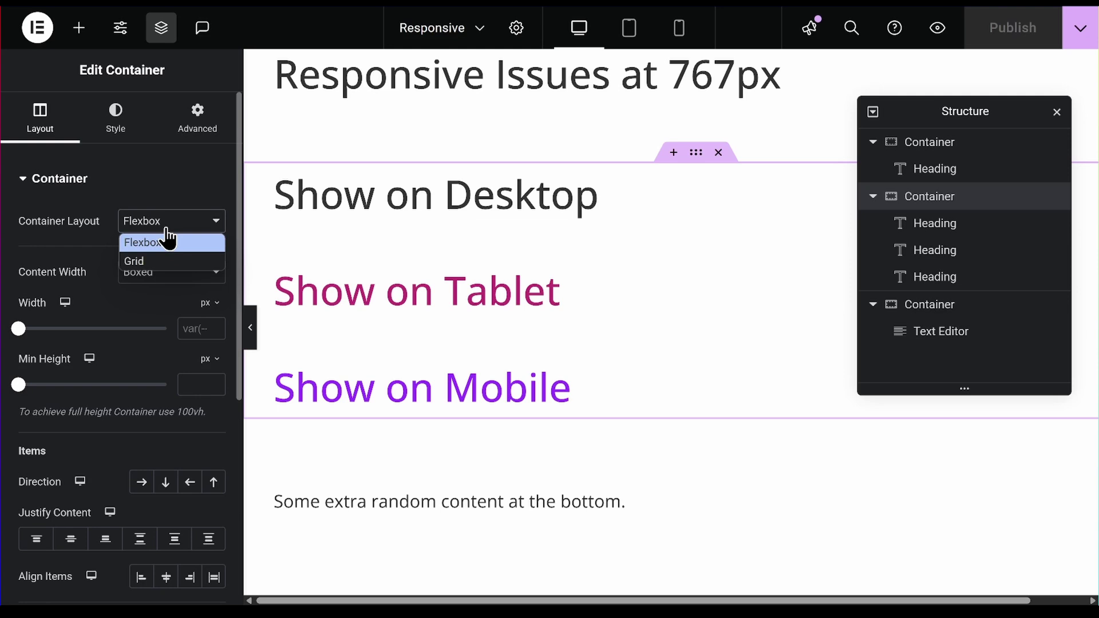
Change the container layout to Grid in mobile preview, then return to desktop
click(94, 244)
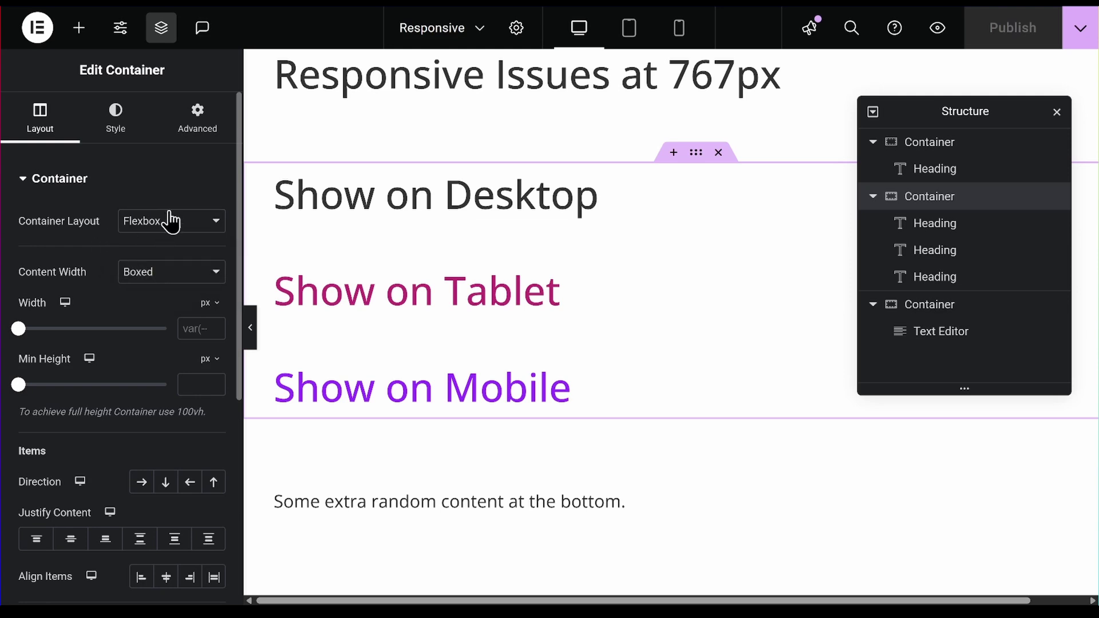
click(640, 34)
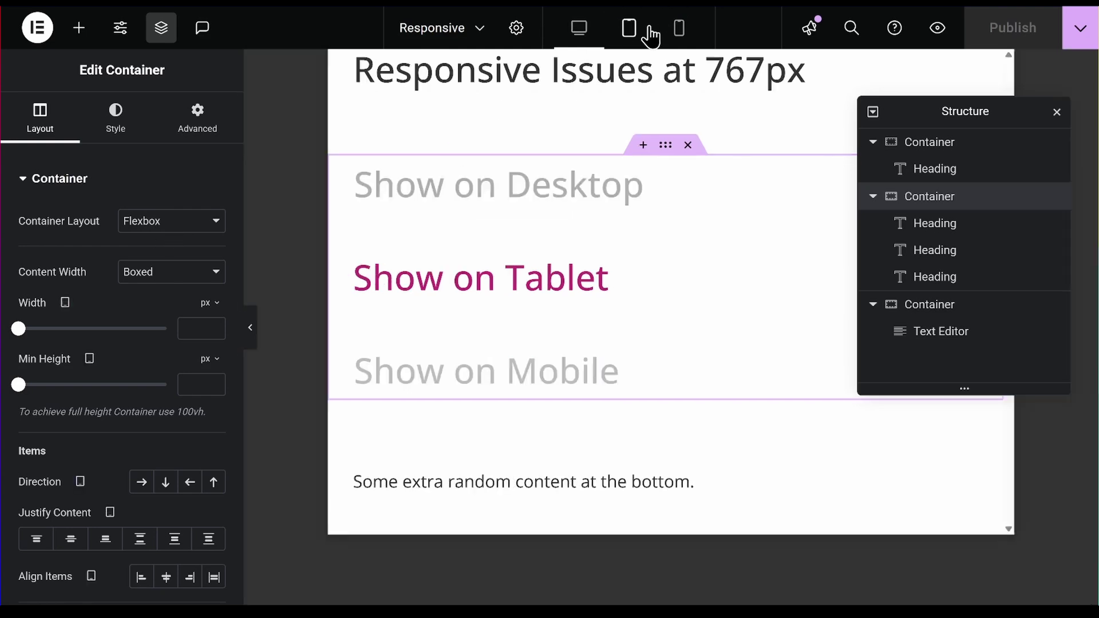
click(679, 36)
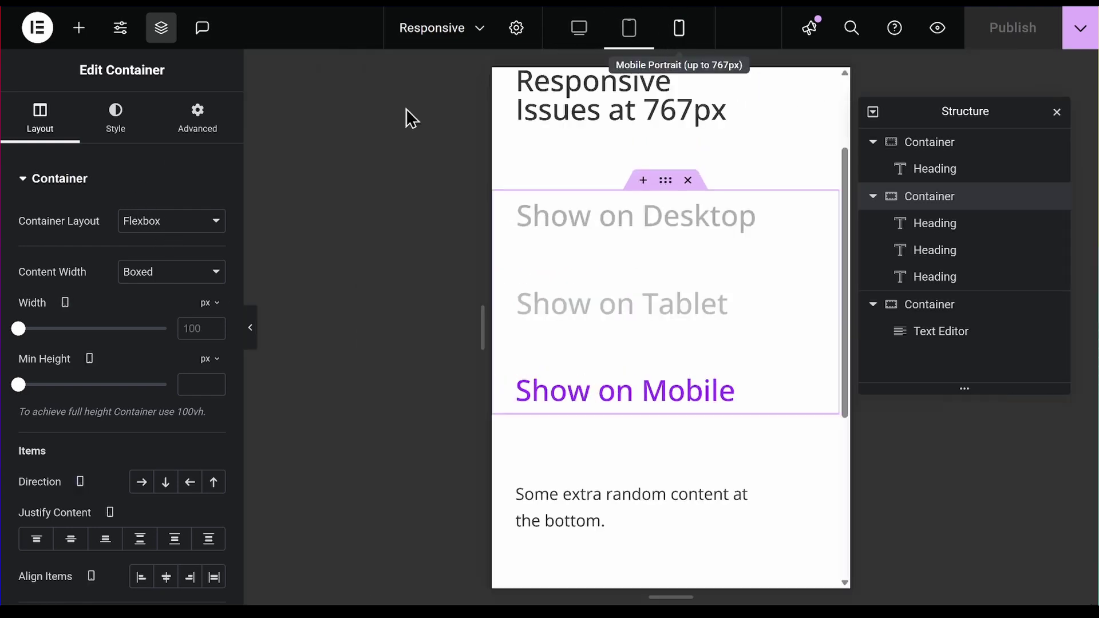
click(172, 228)
click(172, 261)
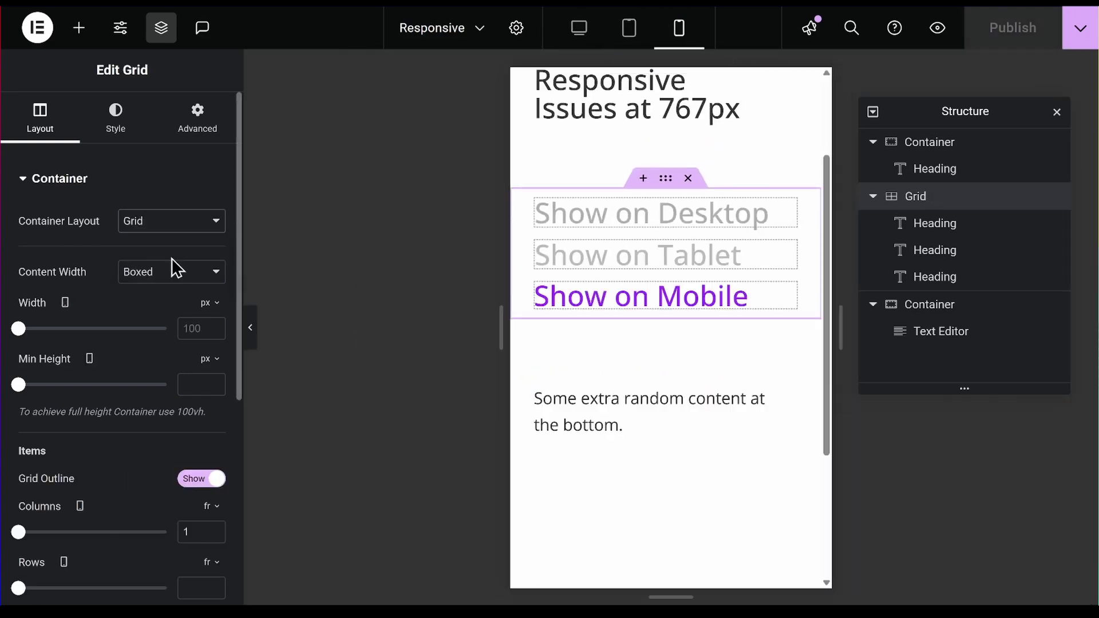
click(630, 41)
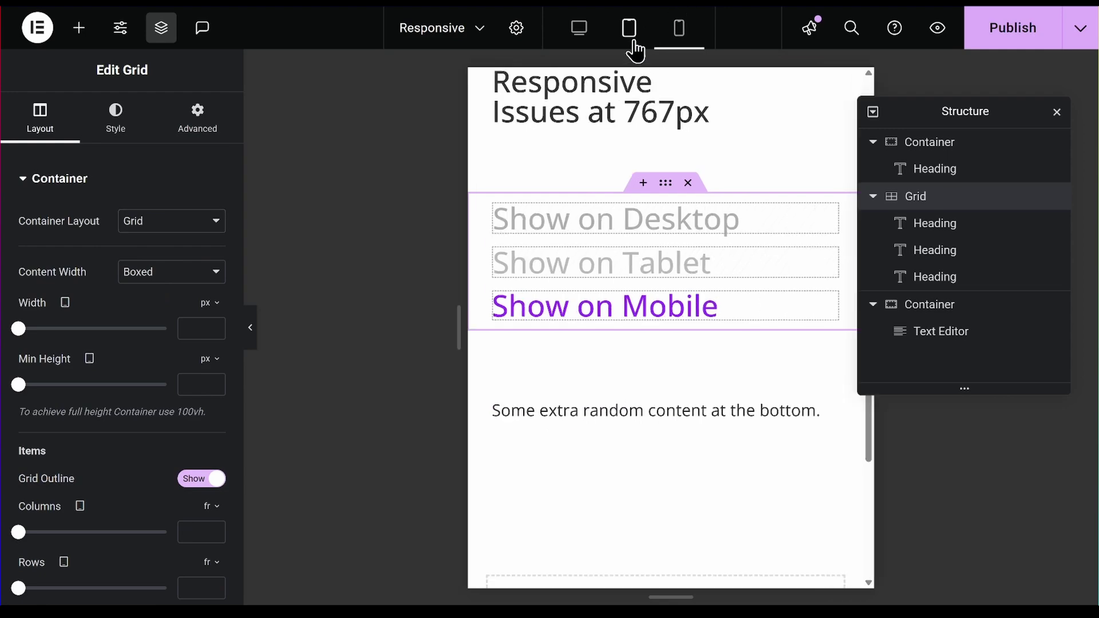
click(571, 46)
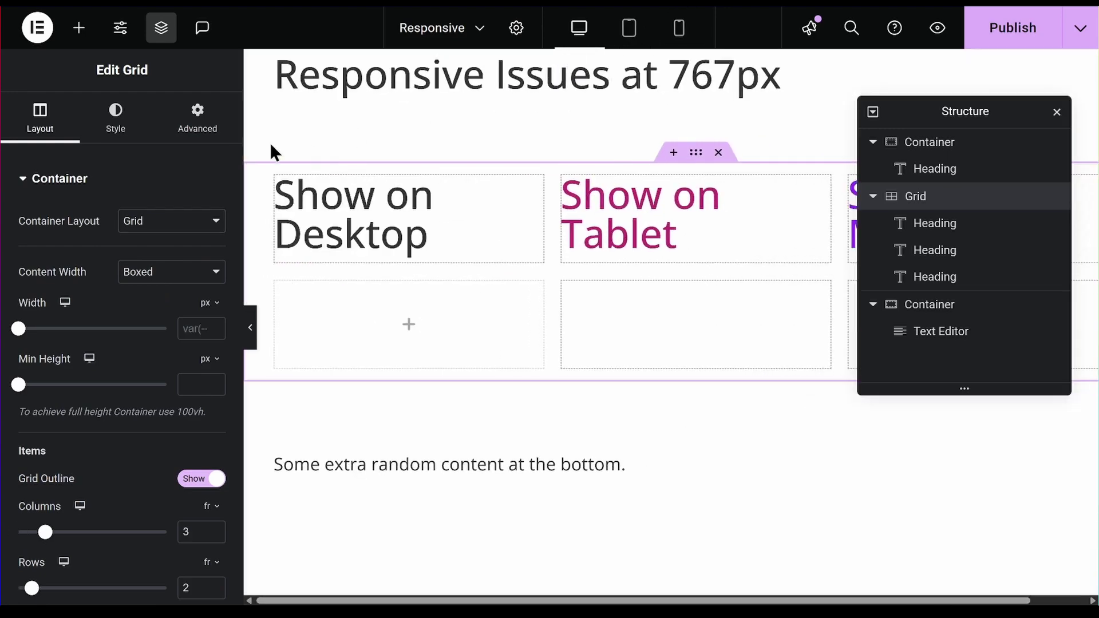
Expand the Responsive visibility section in the container's Advanced settings
click(198, 138)
scroll(143, 429, down, 5)
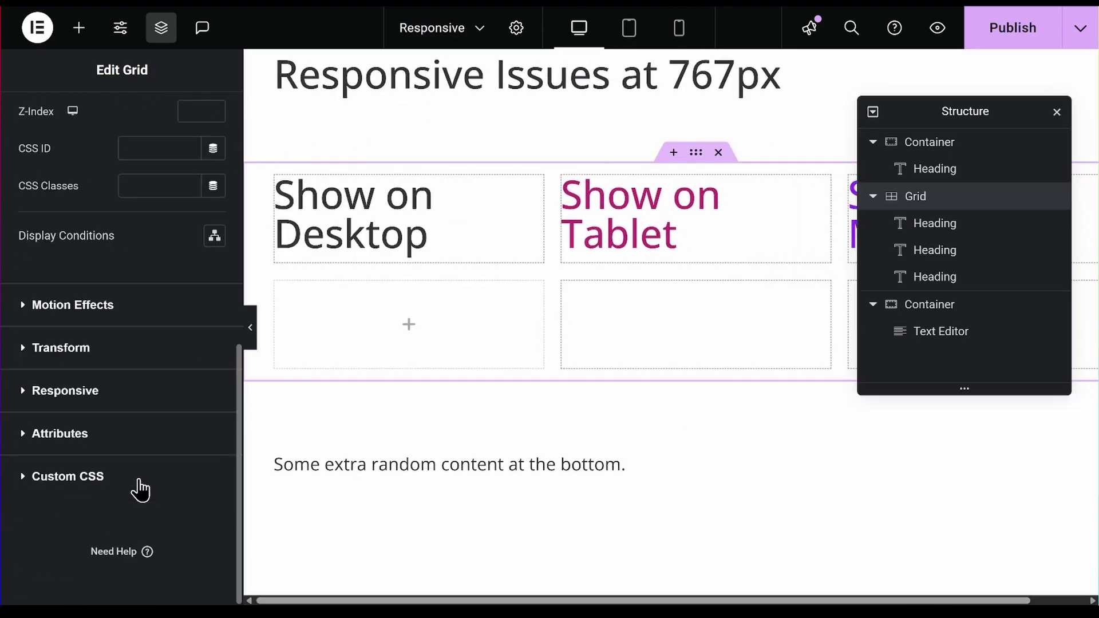
click(98, 395)
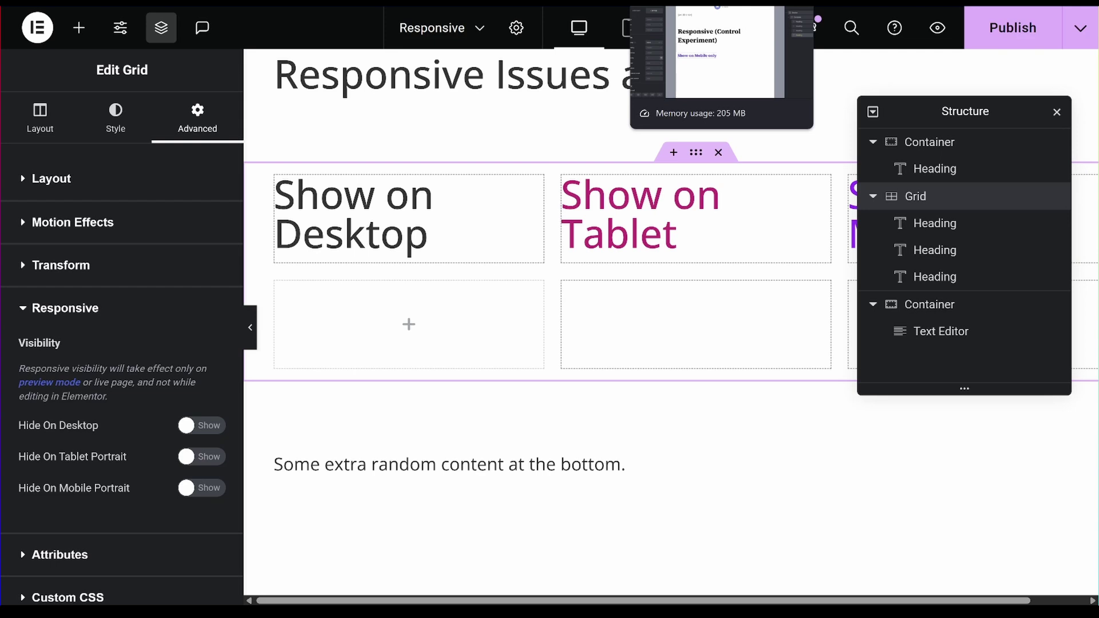
Return to the Elementor GitHub issue and open the repository's Issues list
click(74, 5)
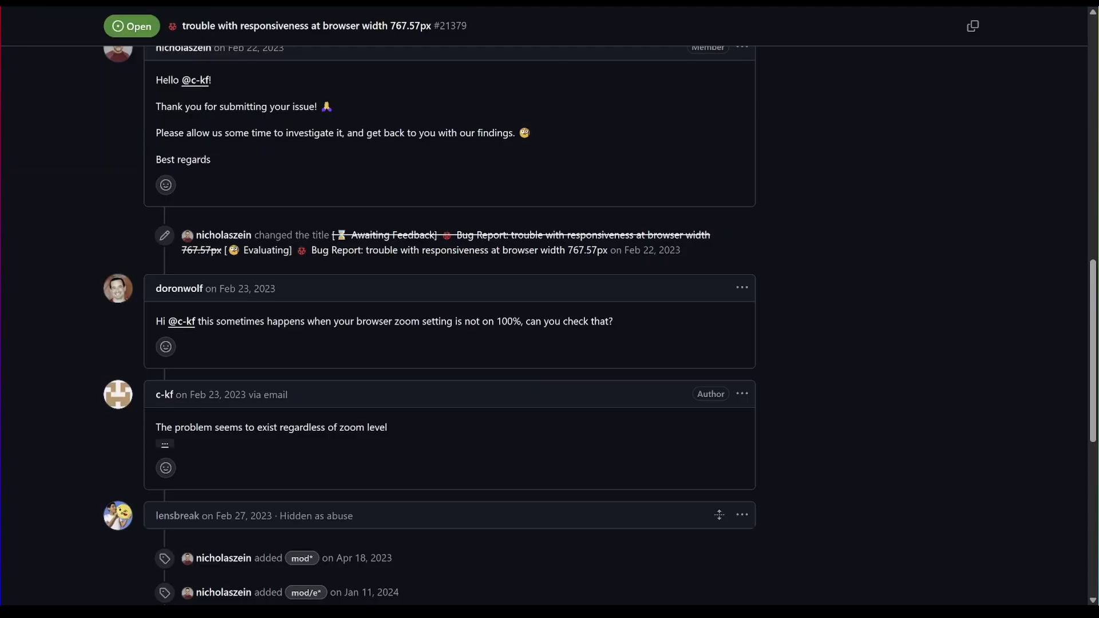
scroll(111, 186, up, 15)
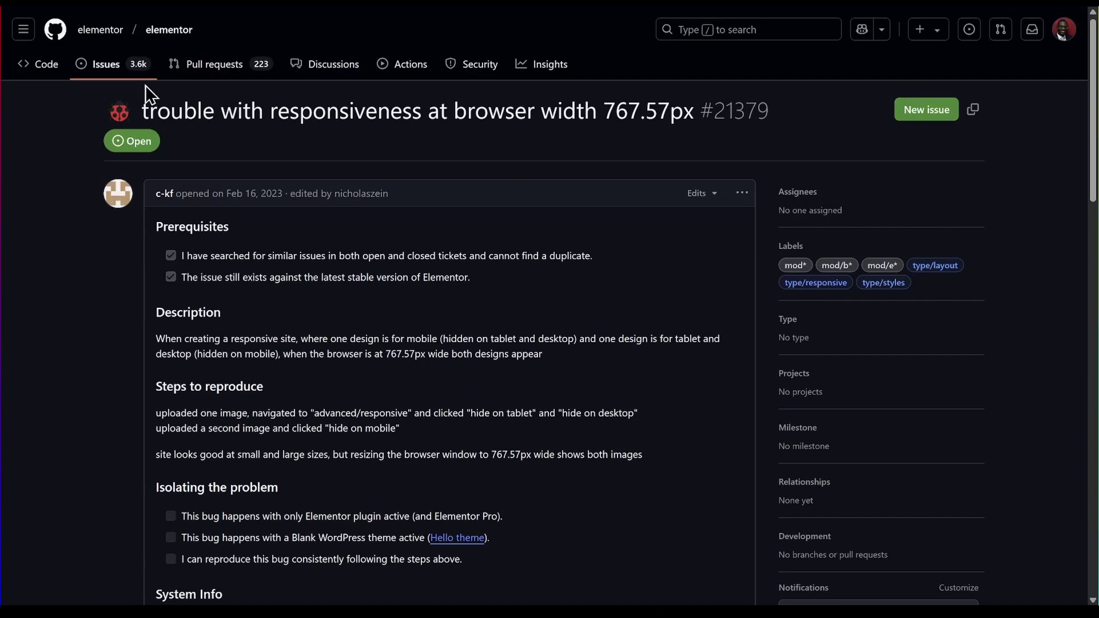
click(117, 68)
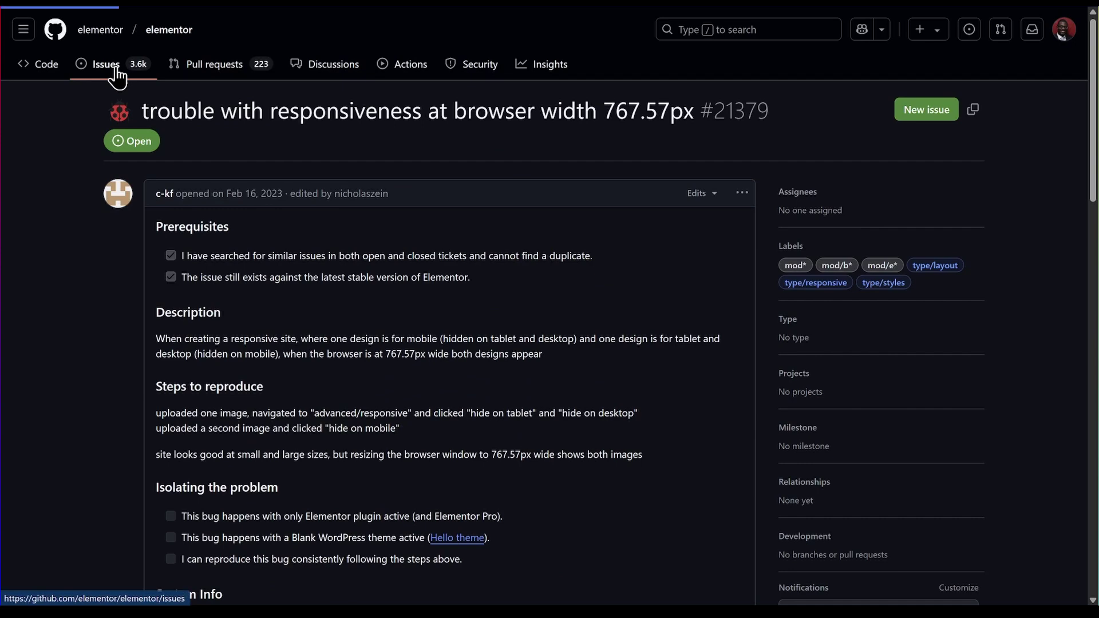